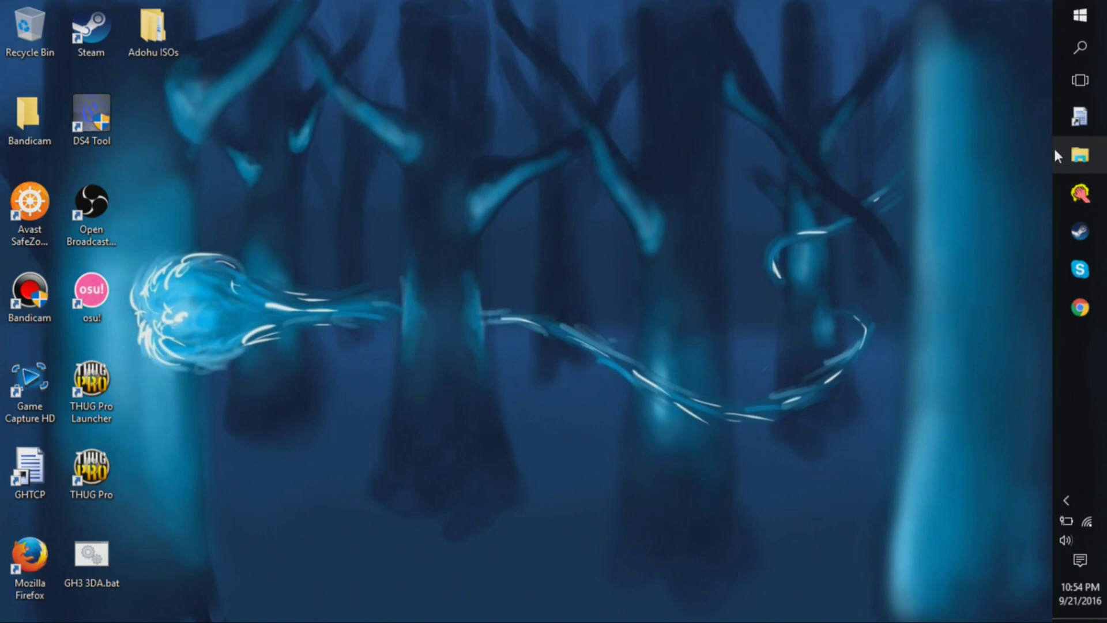
Browse in File Explorer to C:\Program Files (x86)\Aspyr\Guitar Hero III.
{"action": "left_click", "coordinate": [1078, 155]}
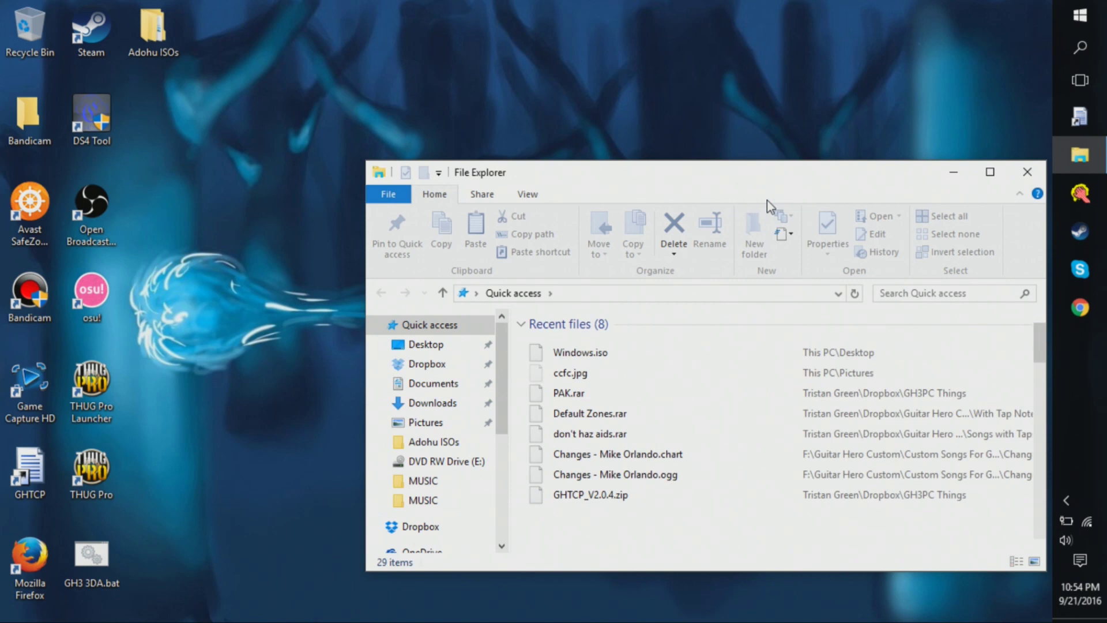
{"action": "left_click", "coordinate": [974, 298]}
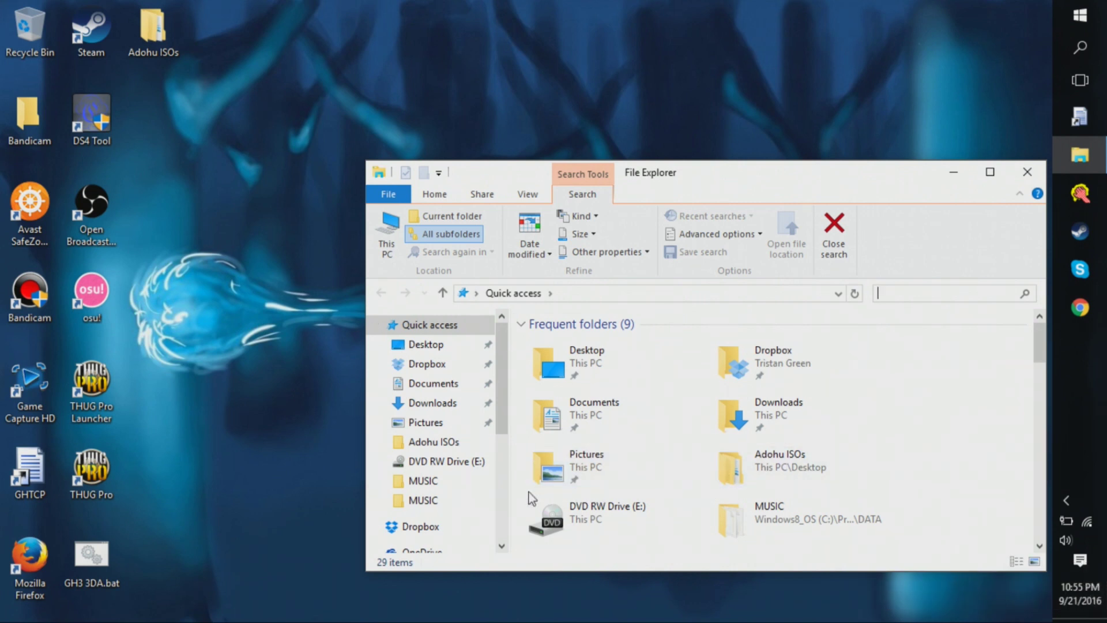
{"action": "scroll", "coordinate": [451, 524], "scroll_direction": "down", "scroll_amount": 1}
{"action": "scroll", "coordinate": [432, 501], "scroll_direction": "down", "scroll_amount": 1}
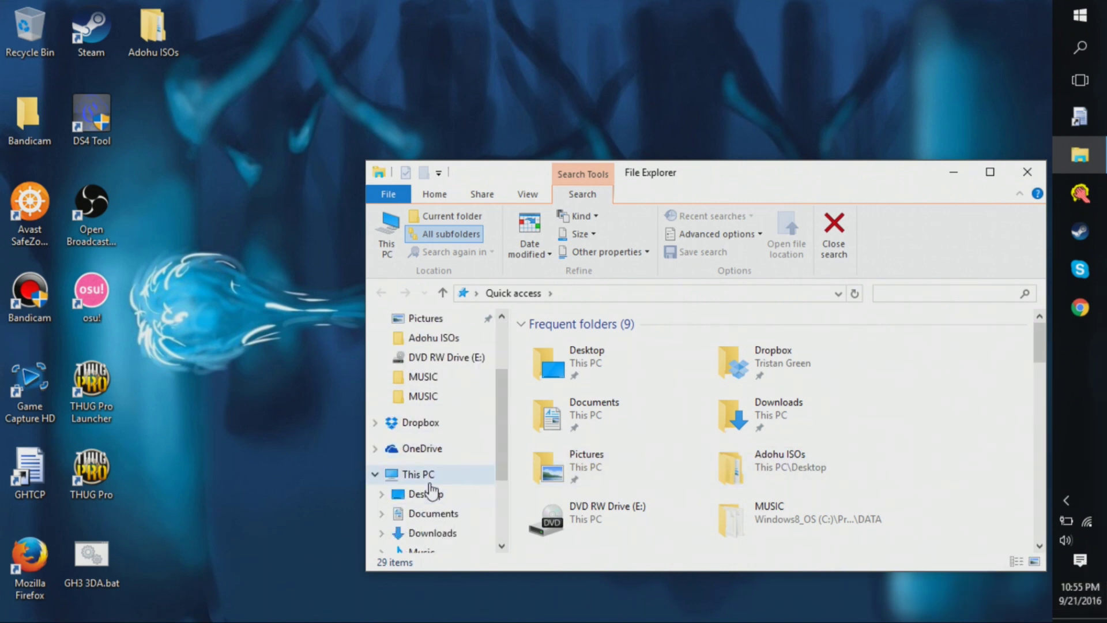
{"action": "left_click", "coordinate": [424, 476]}
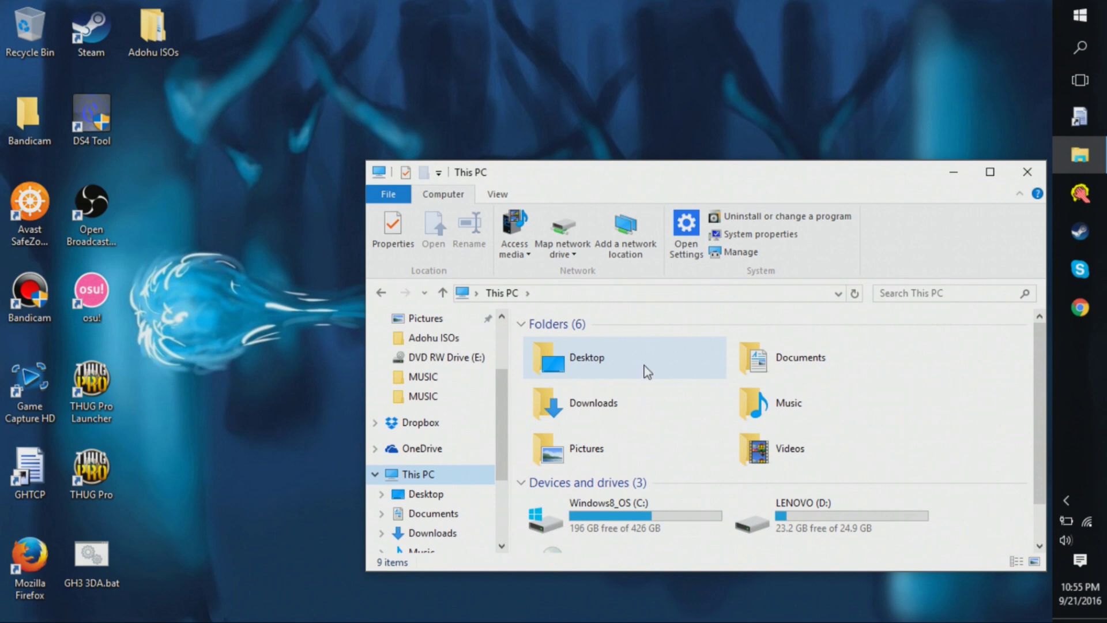
{"action": "scroll", "coordinate": [692, 457], "scroll_direction": "down", "scroll_amount": 1}
{"action": "left_click", "coordinate": [625, 489]}
{"action": "double_click", "coordinate": [624, 489]}
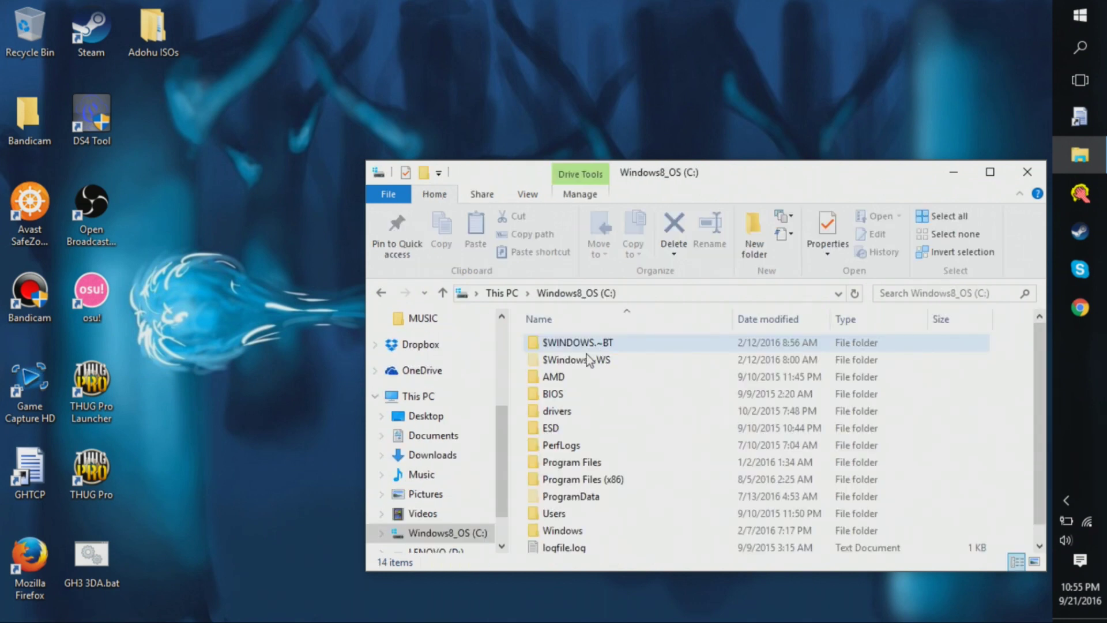
{"action": "double_click", "coordinate": [553, 480]}
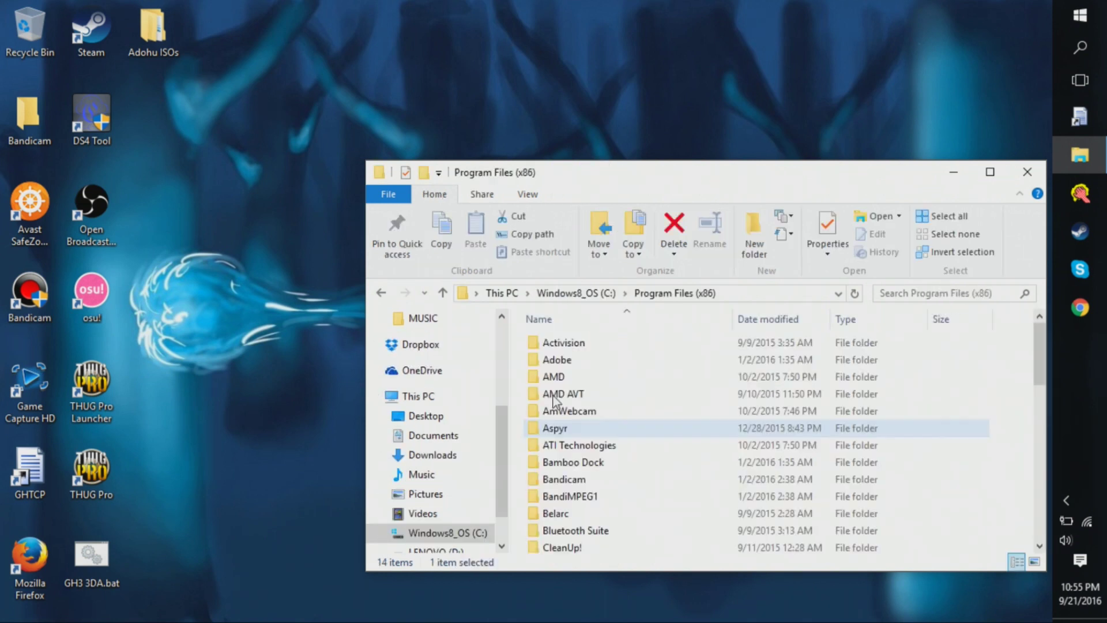
{"action": "double_click", "coordinate": [563, 429]}
{"action": "left_click", "coordinate": [546, 347]}
{"action": "double_click", "coordinate": [547, 346]}
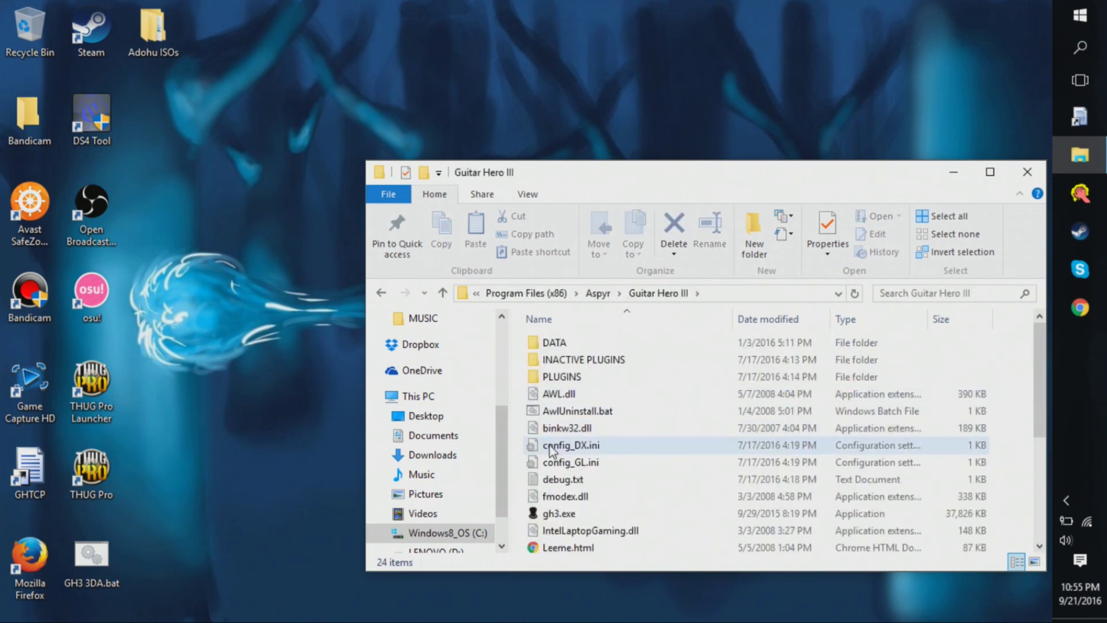
Copy AWL.dll from that folder and paste it onto the desktop.
{"action": "left_click", "coordinate": [547, 396]}
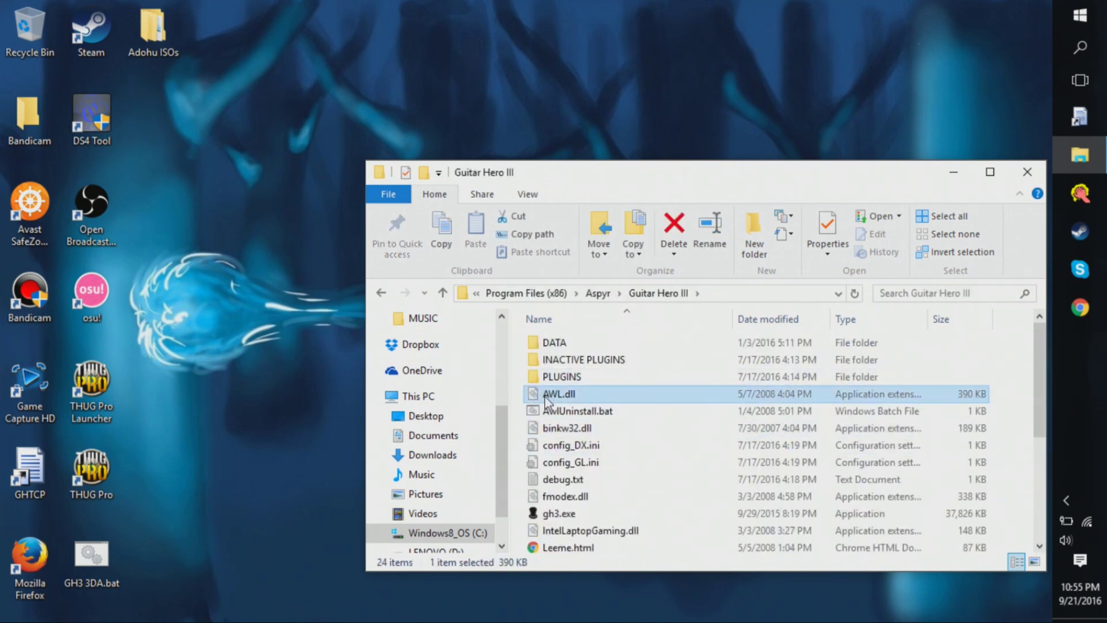
{"action": "left_click", "coordinate": [546, 398]}
{"action": "left_click", "coordinate": [235, 322]}
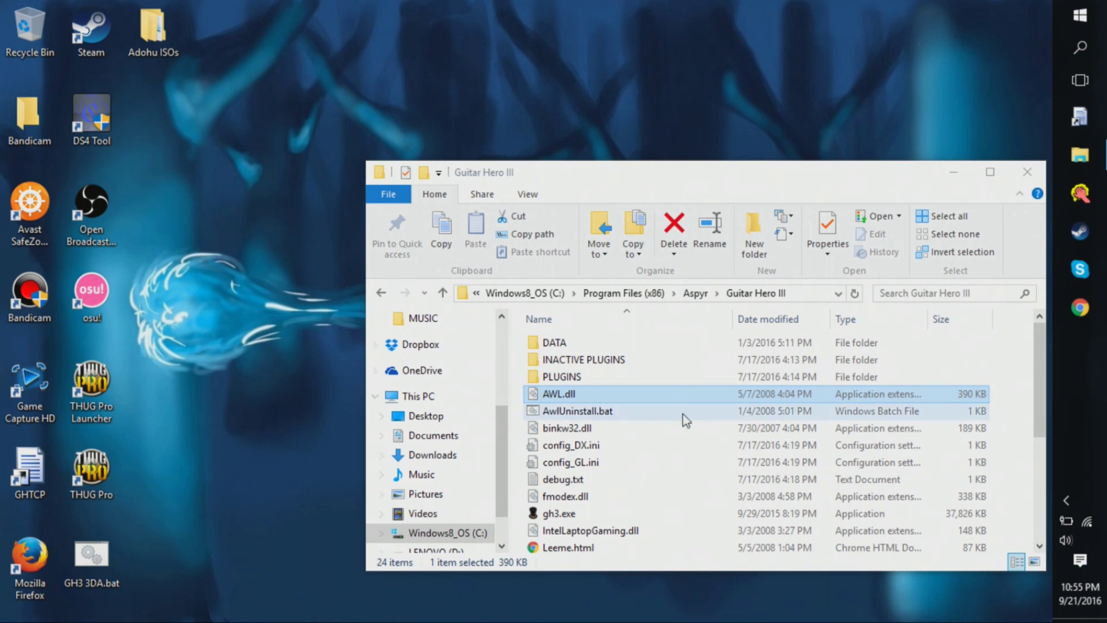
{"action": "right_click", "coordinate": [603, 394]}
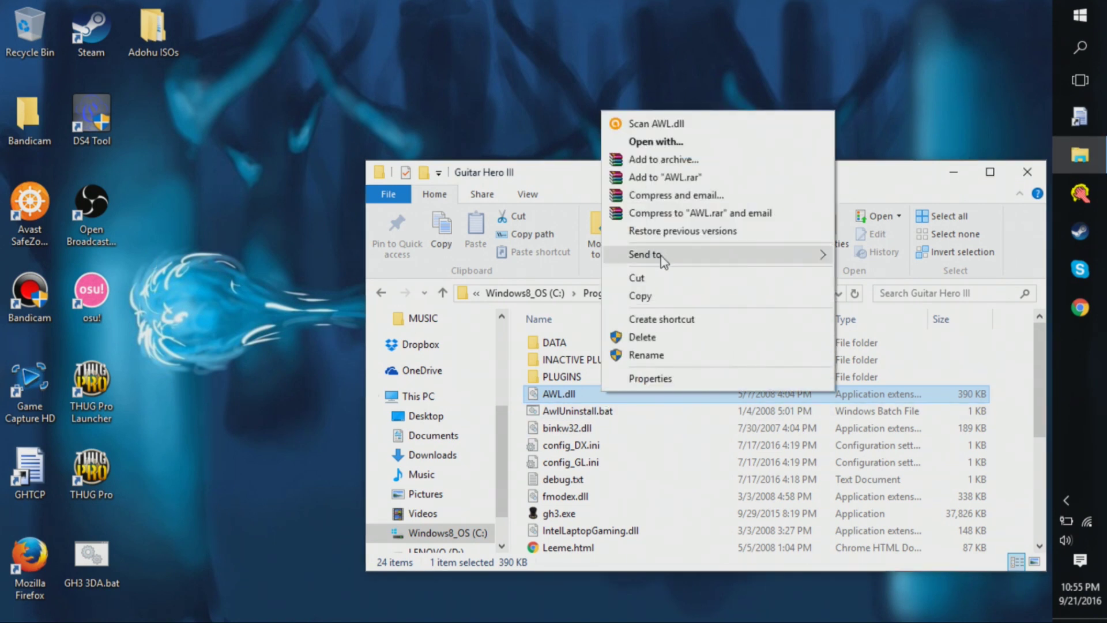
{"action": "left_click", "coordinate": [661, 295]}
{"action": "left_click", "coordinate": [130, 237]}
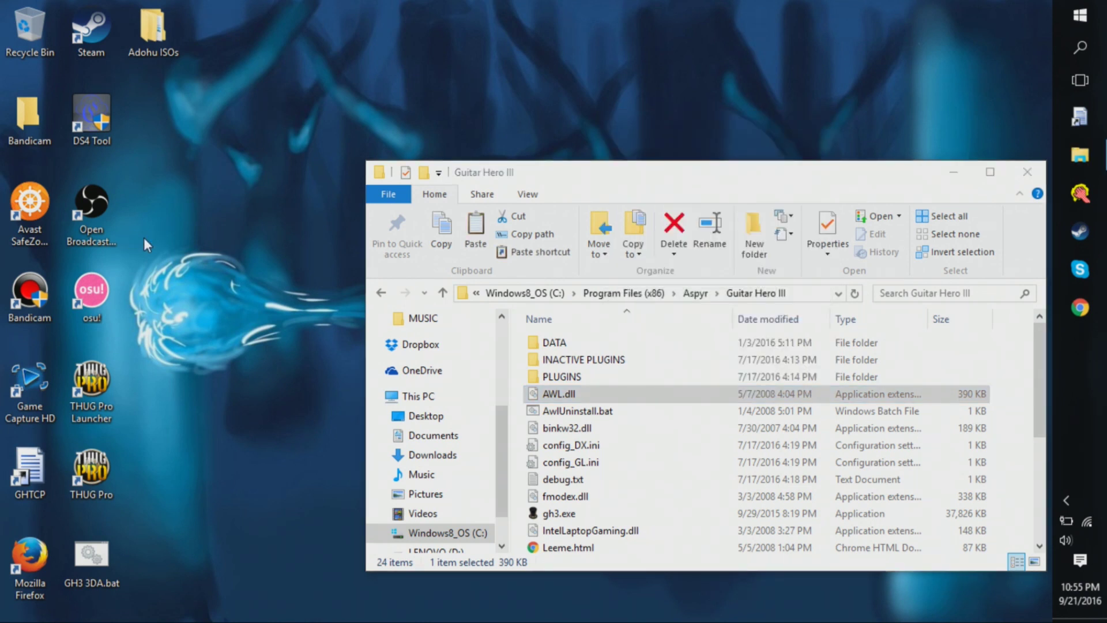
{"action": "key", "text": "ctrl+v"}
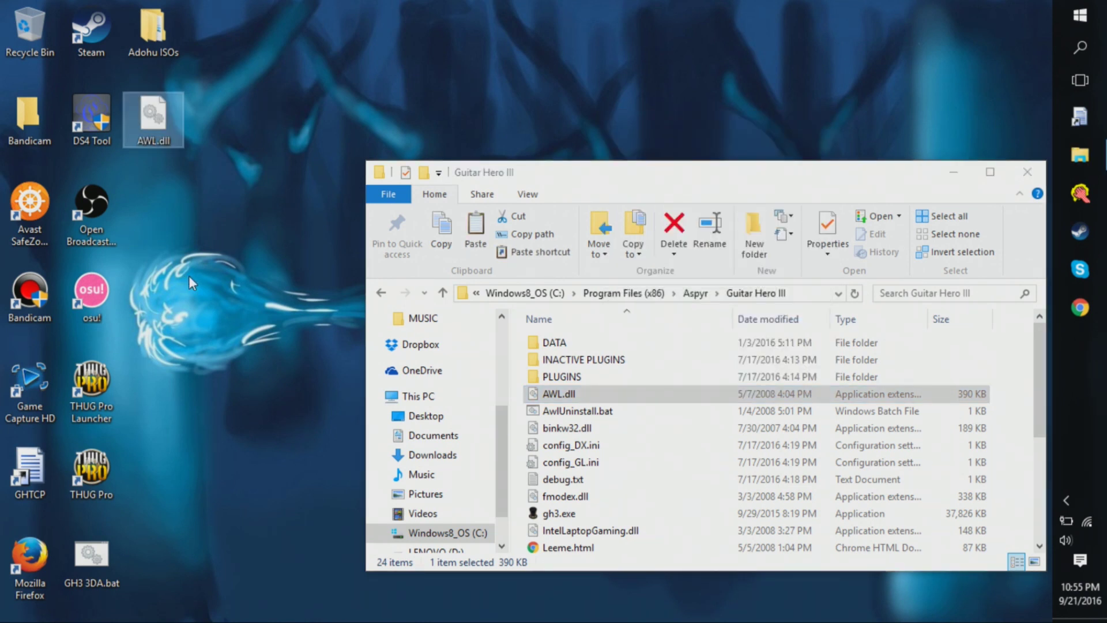
Open Control Panel's Uninstall a program list from the Start menu.
{"action": "left_click", "coordinate": [1074, 22]}
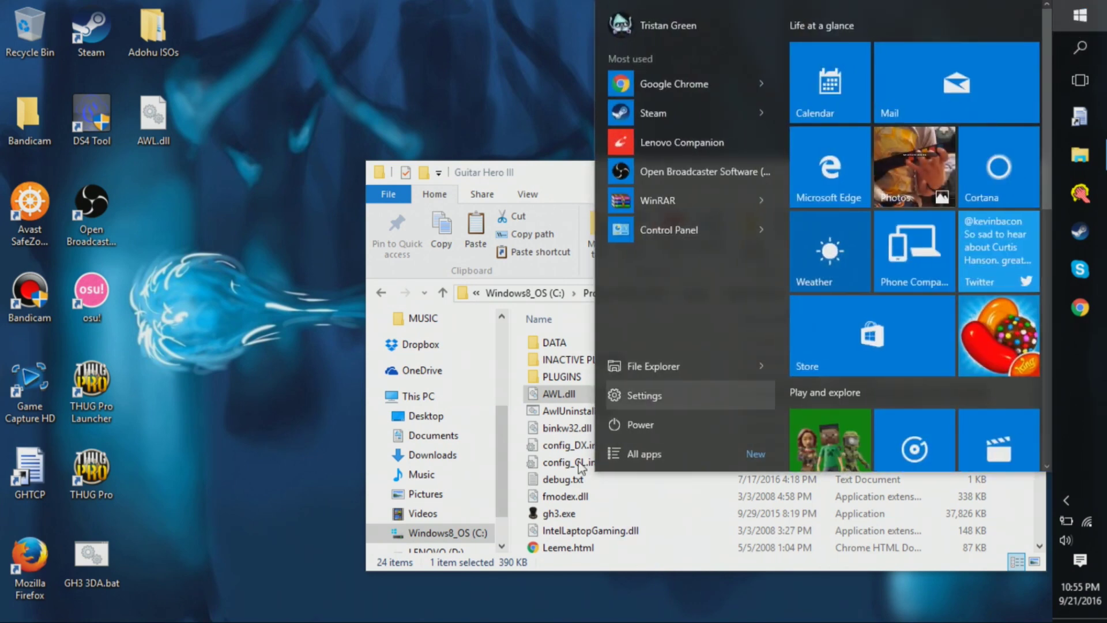
{"action": "left_click", "coordinate": [669, 227]}
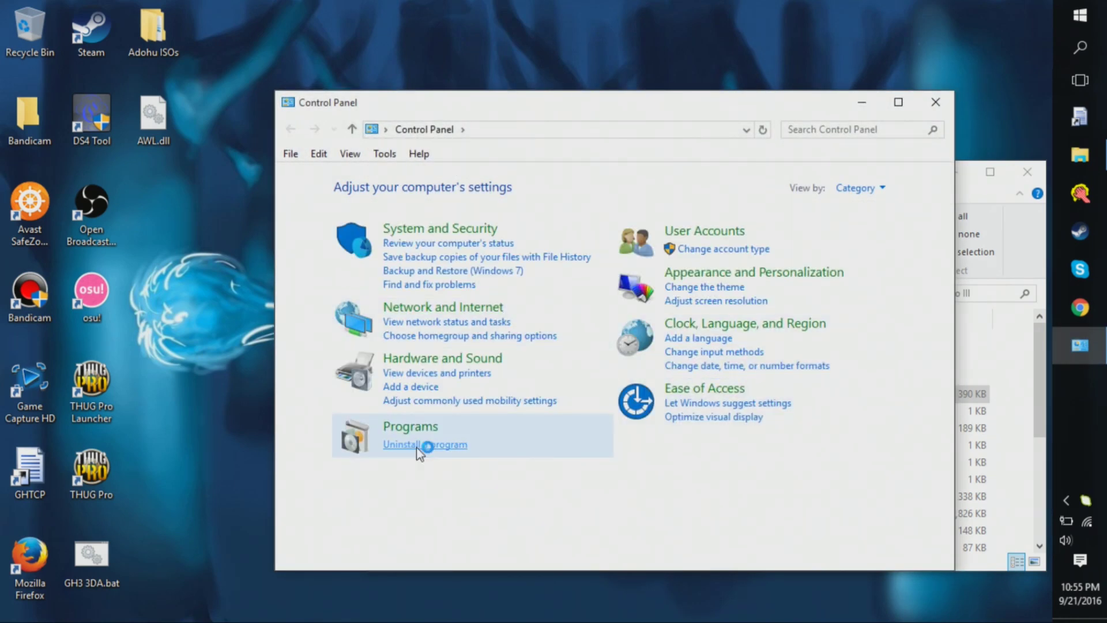
{"action": "left_click", "coordinate": [416, 447]}
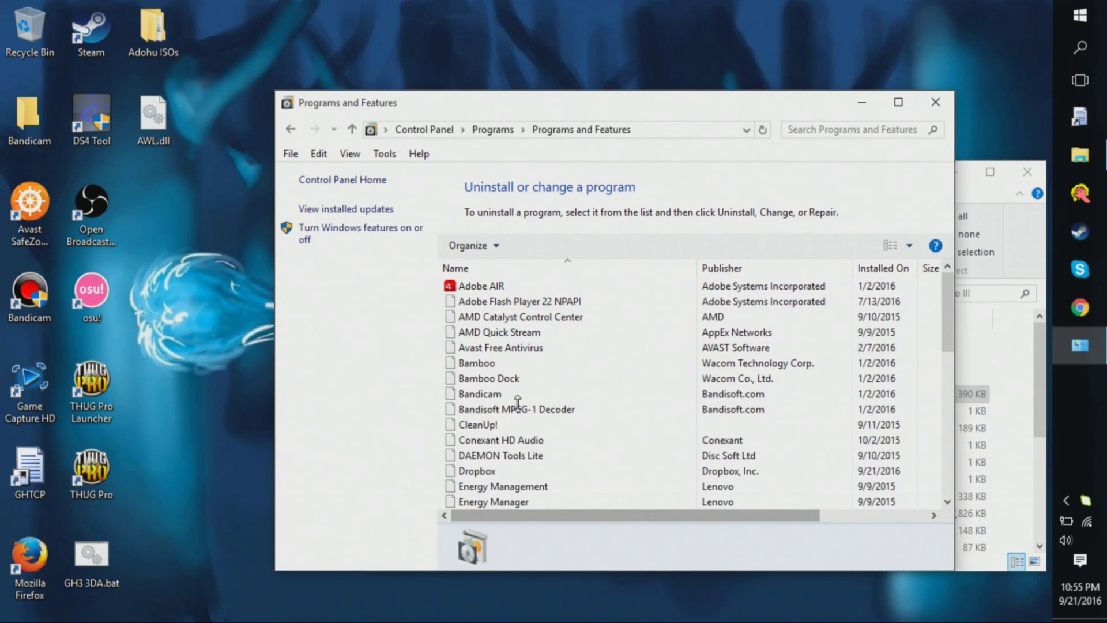
{"action": "scroll", "coordinate": [517, 402], "scroll_direction": "down", "scroll_amount": 5}
{"action": "scroll", "coordinate": [501, 392], "scroll_direction": "up", "scroll_amount": 1}
Select Guitar Hero III and choose Uninstall, then close the Skype window and open its tray menu.
{"action": "left_click", "coordinate": [494, 380]}
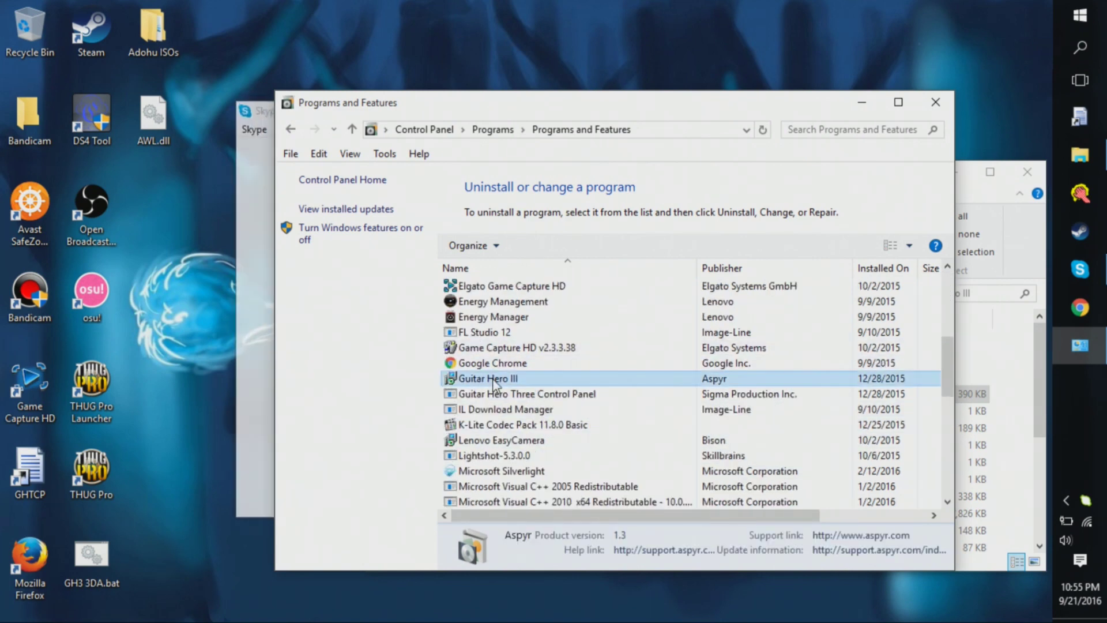
{"action": "left_click", "coordinate": [548, 248]}
{"action": "left_click", "coordinate": [244, 266]}
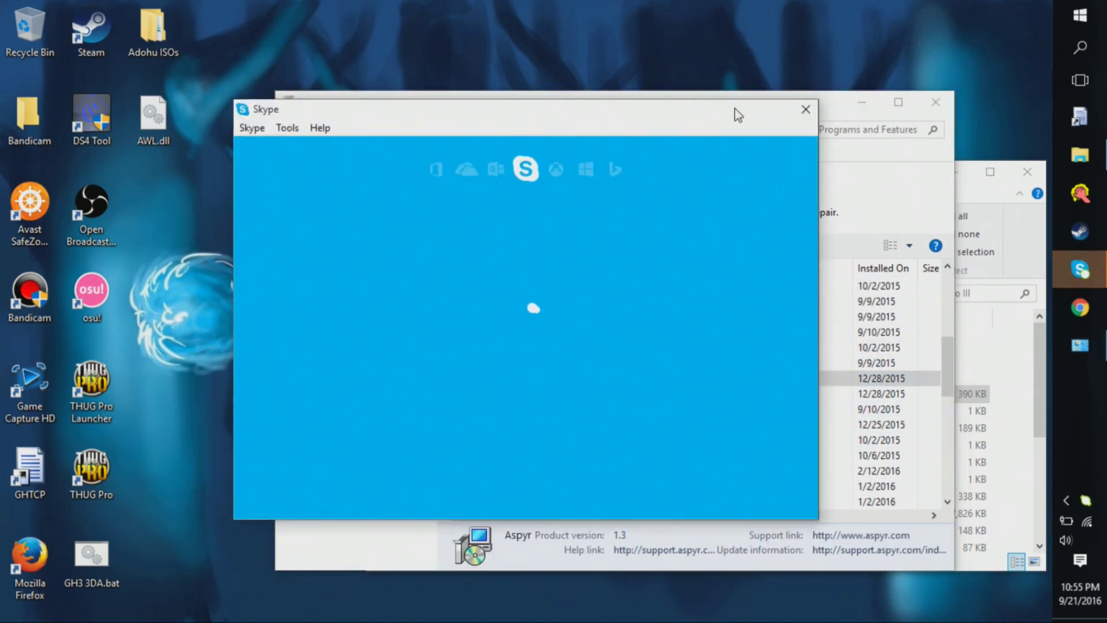
{"action": "left_click", "coordinate": [804, 110]}
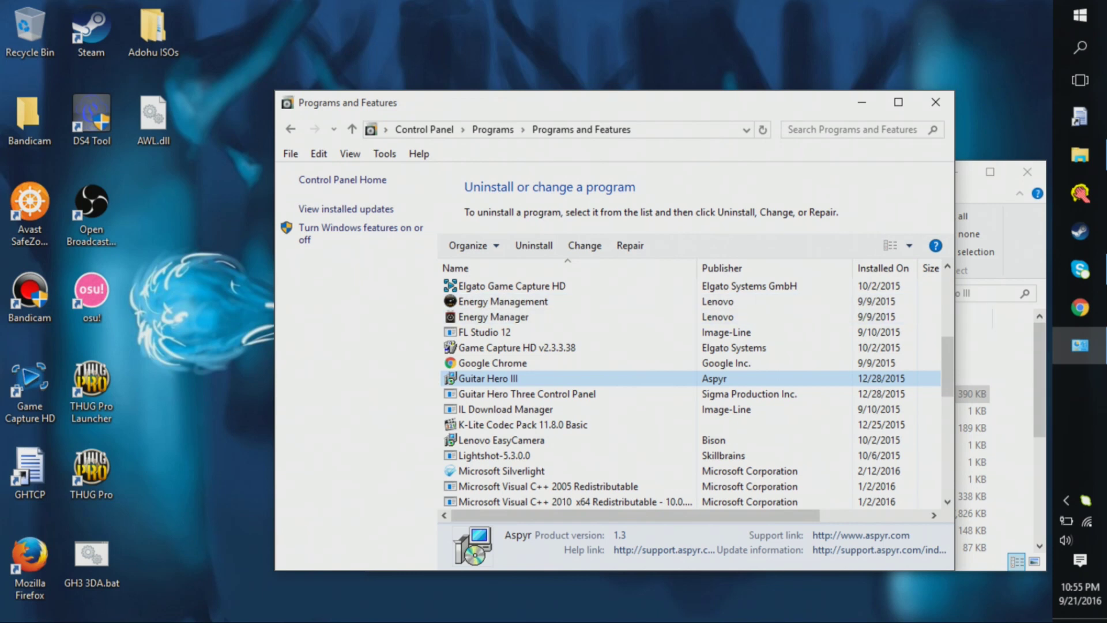
{"action": "right_click", "coordinate": [1085, 500]}
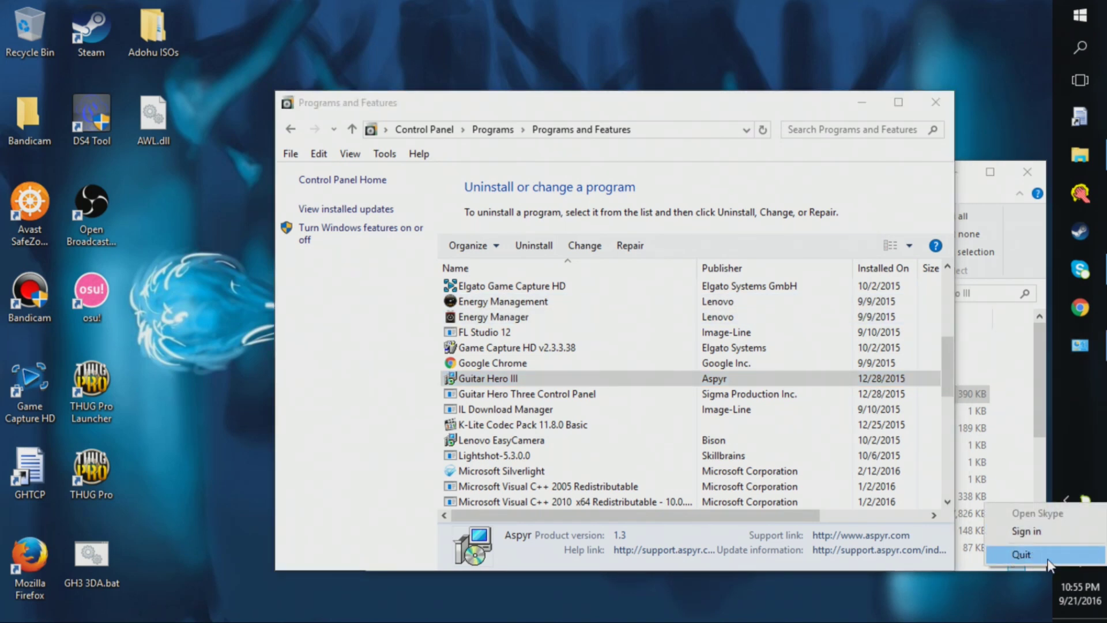
Go back up to Program Files (x86), quit Skype, and delete the Aspyr folder.
{"action": "left_click", "coordinate": [968, 174]}
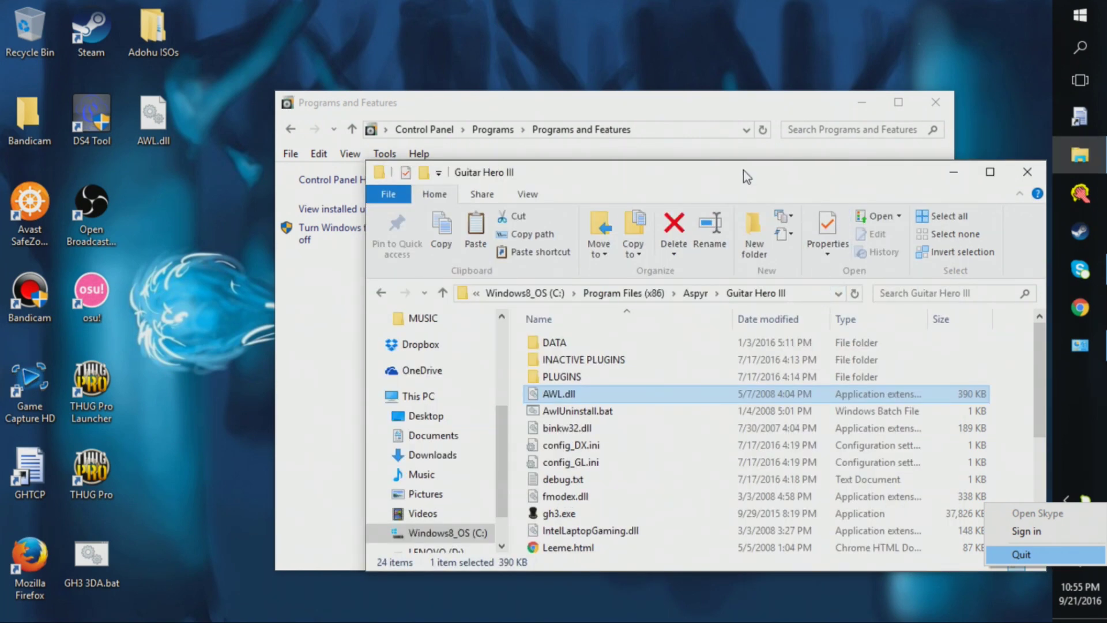
{"action": "left_click_drag", "start_coordinate": [742, 170], "coordinate": [667, 174]}
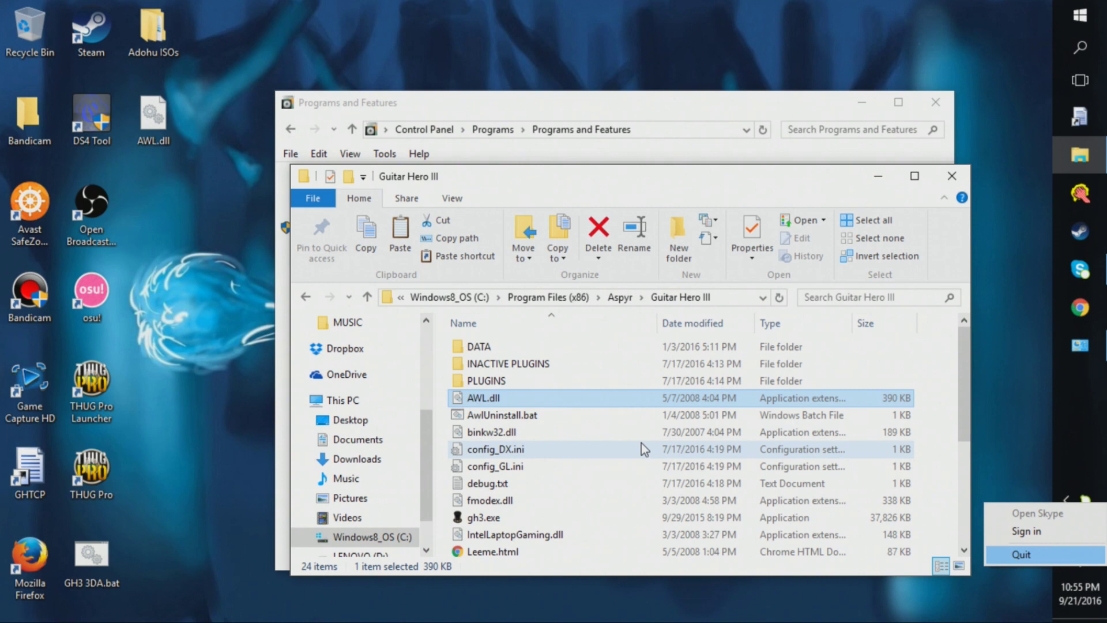
{"action": "left_click", "coordinate": [553, 297]}
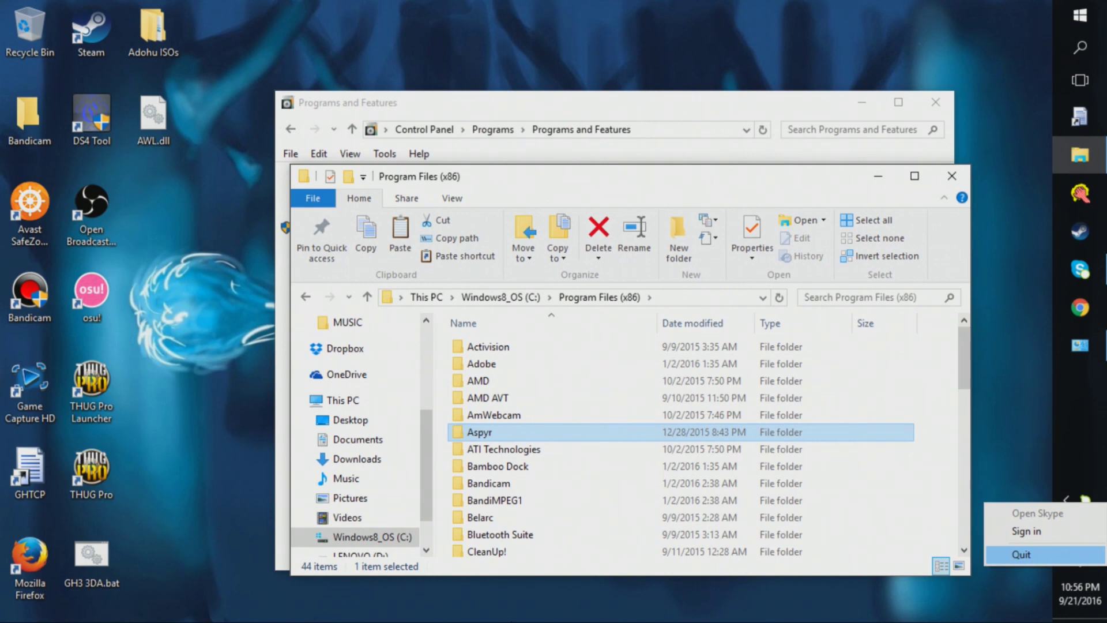
{"action": "left_click", "coordinate": [1021, 554]}
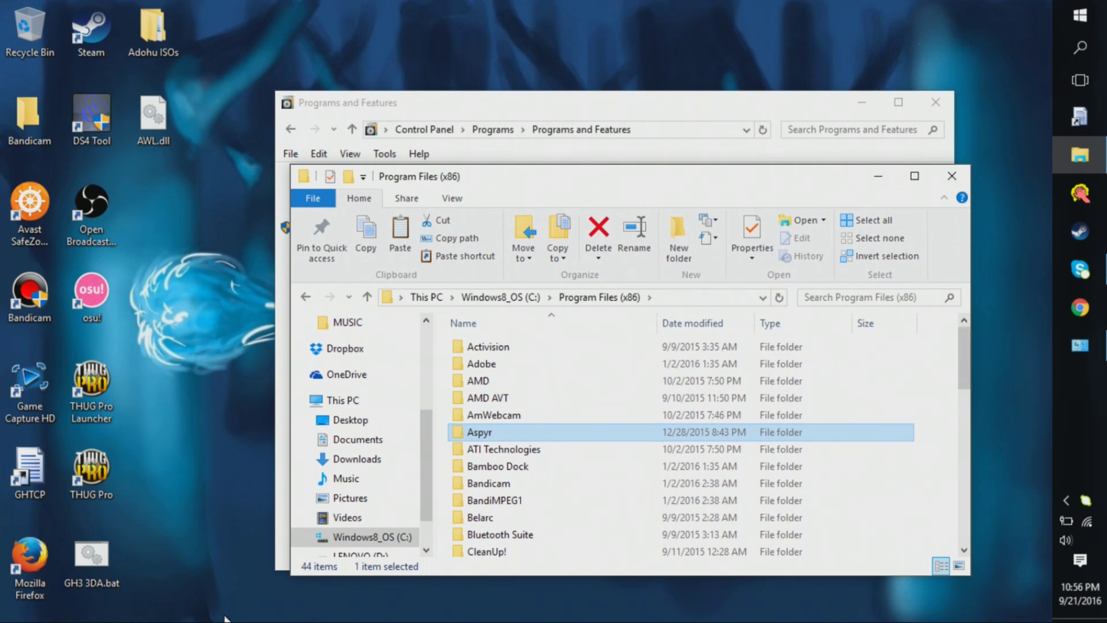
{"action": "key", "text": "Delete"}
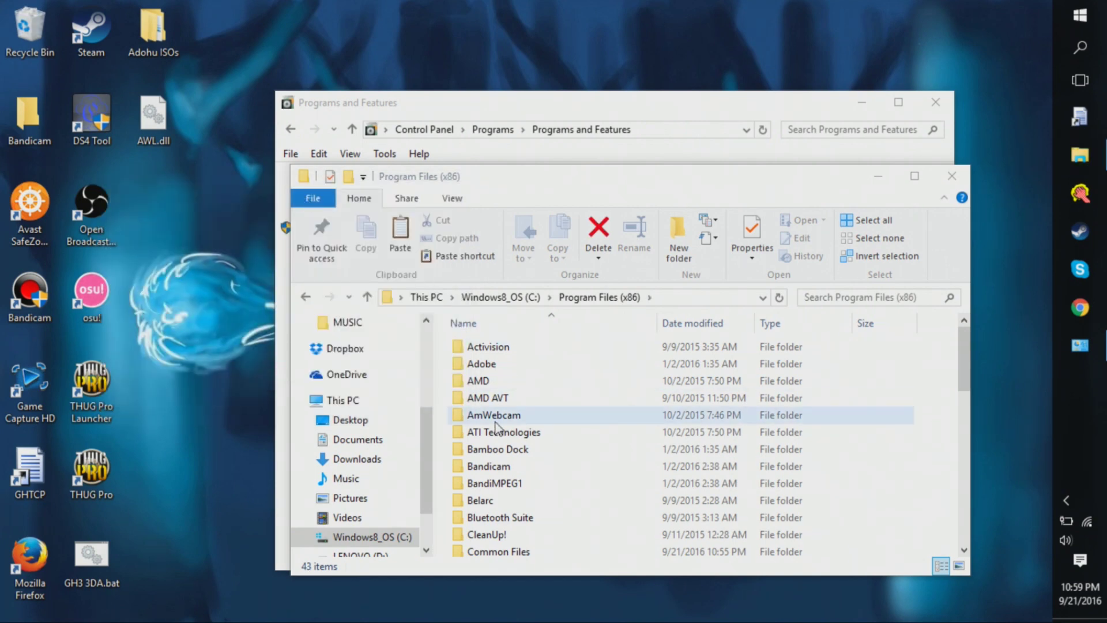
{"action": "left_click_drag", "start_coordinate": [541, 109], "coordinate": [530, 75]}
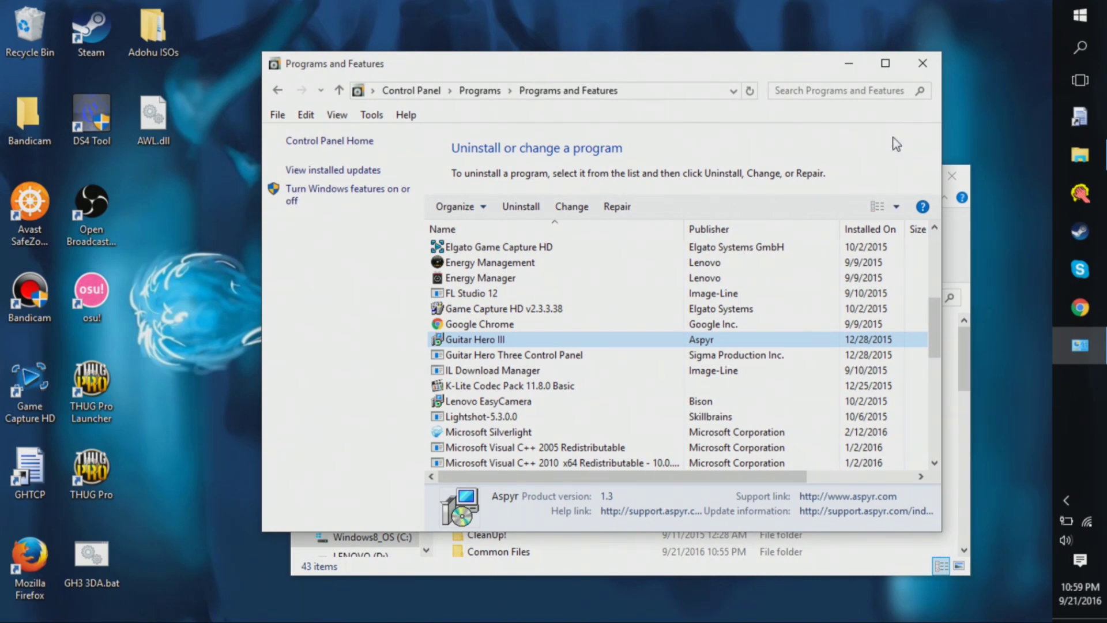
Open a new File Explorer window showing This PC's drives.
{"action": "left_click", "coordinate": [1060, 156]}
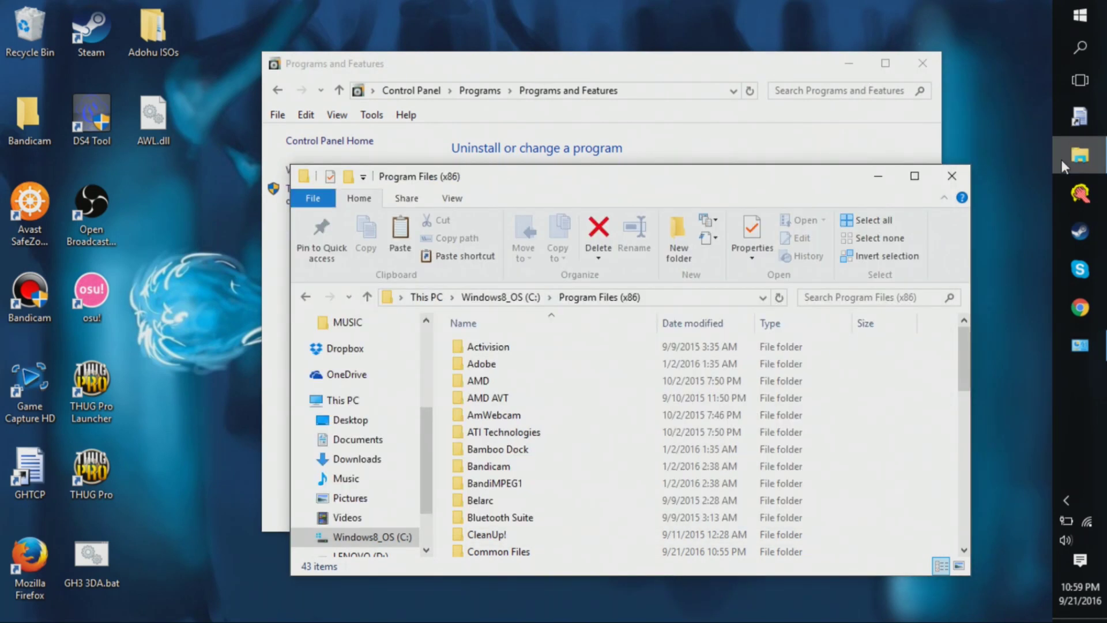
{"action": "left_click", "coordinate": [1080, 14]}
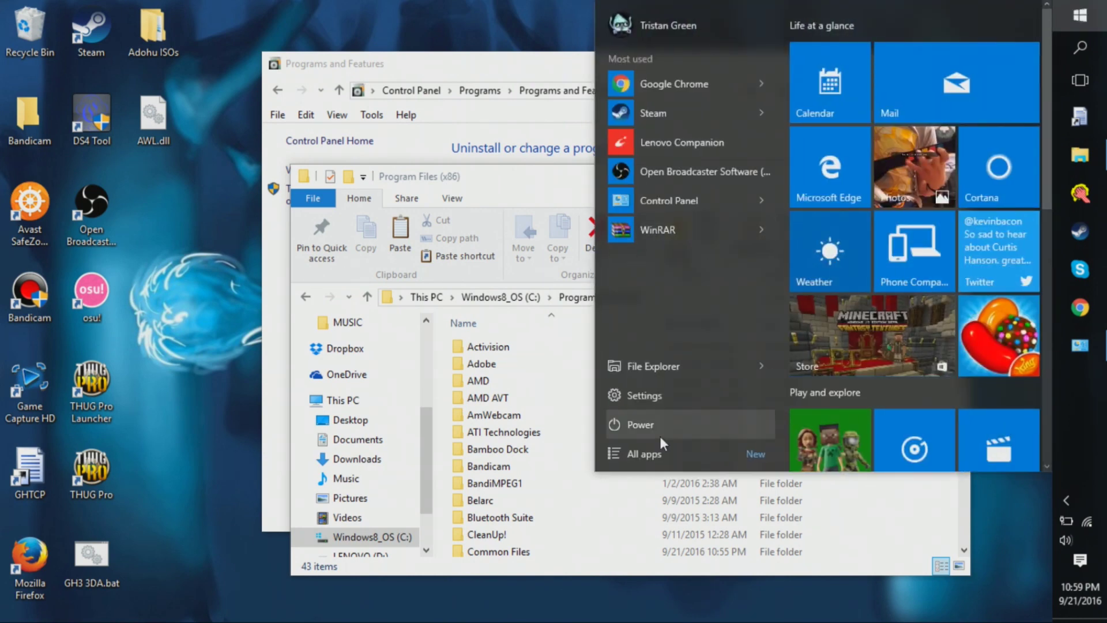
{"action": "left_click", "coordinate": [660, 372]}
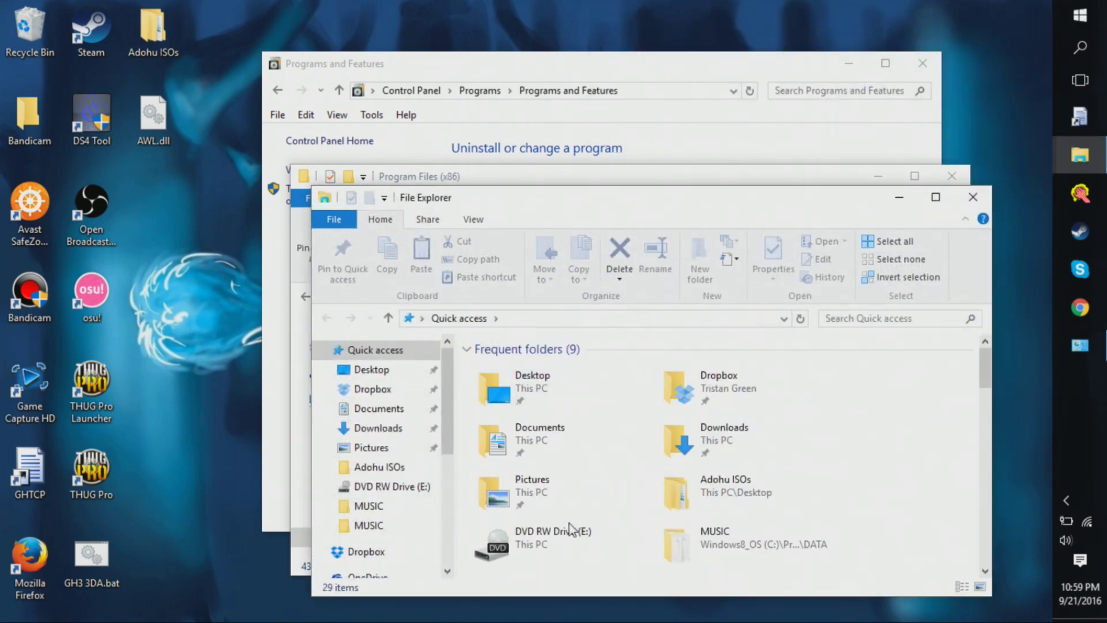
{"action": "scroll", "coordinate": [515, 508], "scroll_direction": "down", "scroll_amount": 3}
{"action": "scroll", "coordinate": [515, 507], "scroll_direction": "down", "scroll_amount": 2}
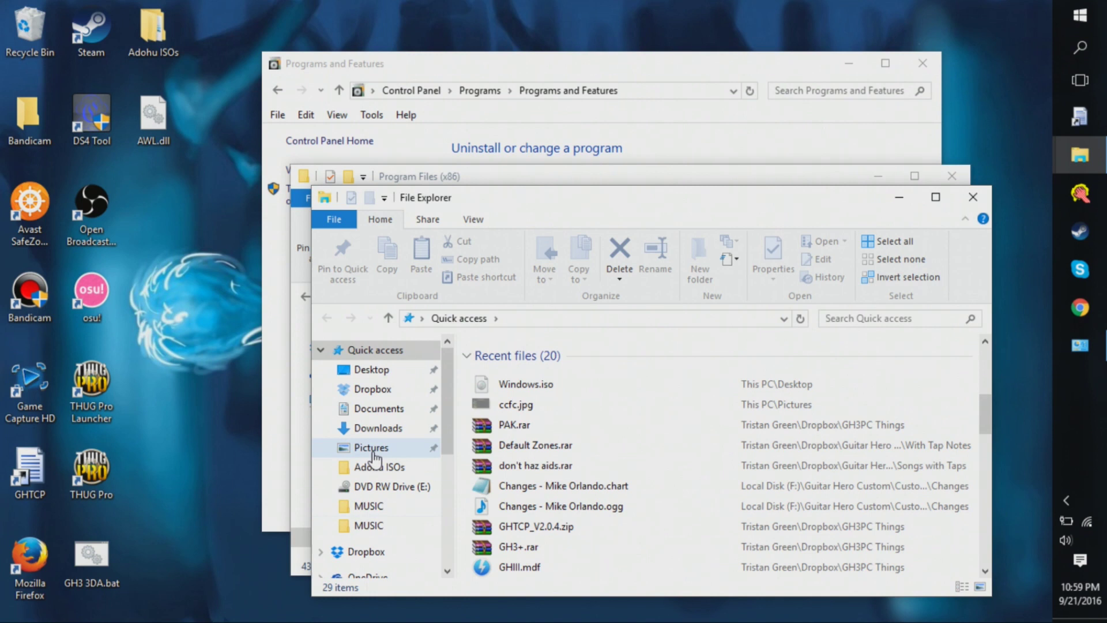
{"action": "scroll", "coordinate": [373, 551], "scroll_direction": "down", "scroll_amount": 3}
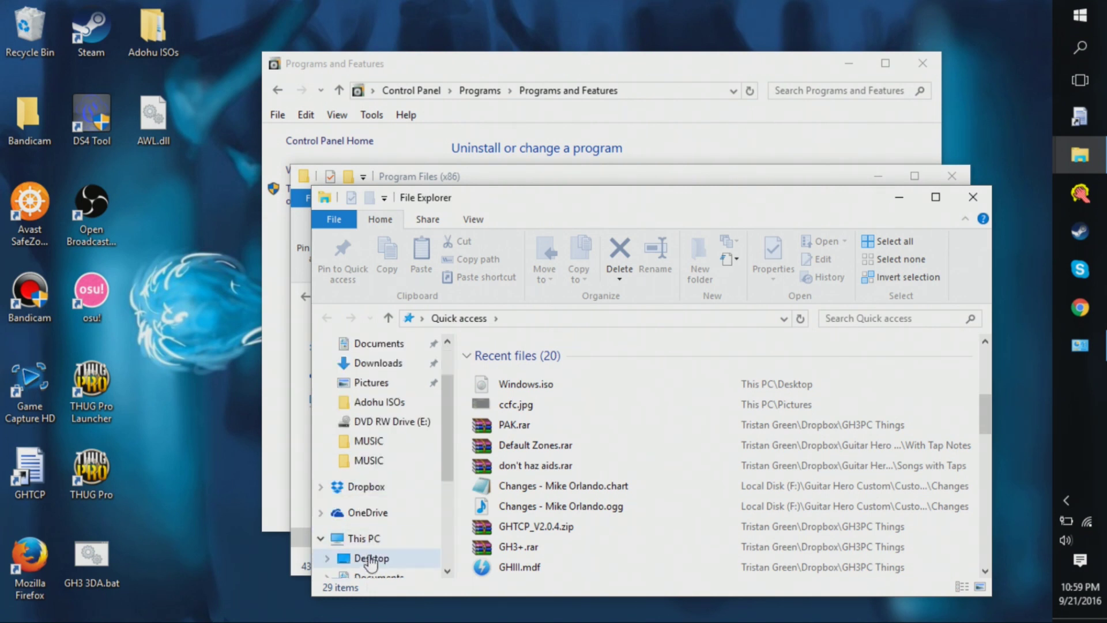
{"action": "left_click", "coordinate": [360, 537]}
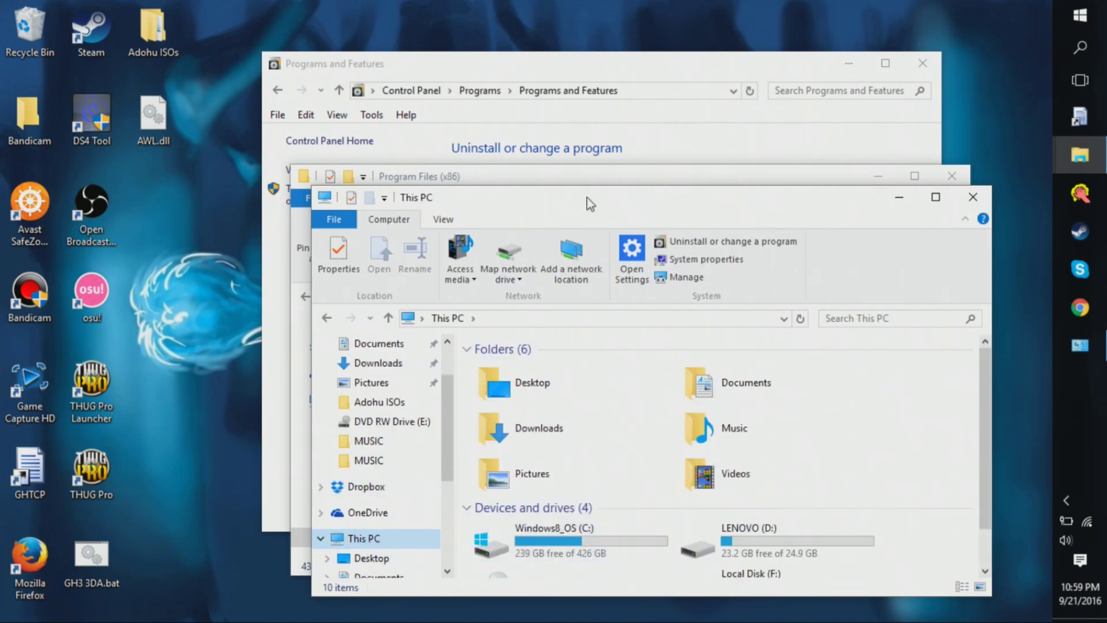
{"action": "left_click_drag", "start_coordinate": [589, 203], "coordinate": [391, 22]}
{"action": "scroll", "coordinate": [444, 346], "scroll_direction": "down", "scroll_amount": 1}
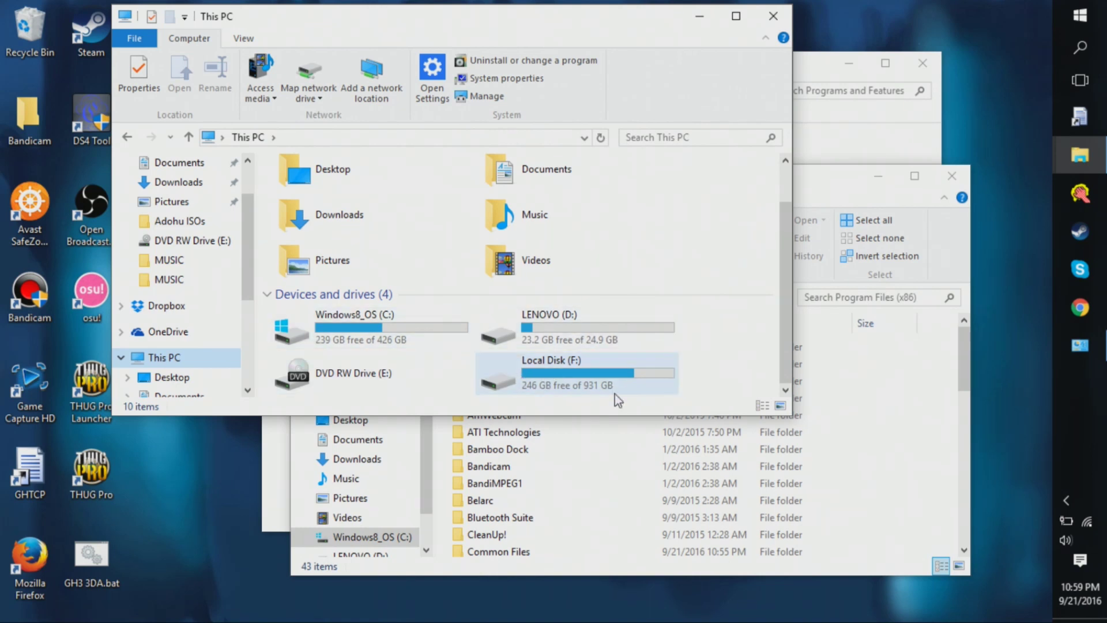
Mount GHIII.iso from Local Disk (F:)\Guitar Hero Custom\ISOs as DVD Drive (G:).
{"action": "double_click", "coordinate": [615, 393]}
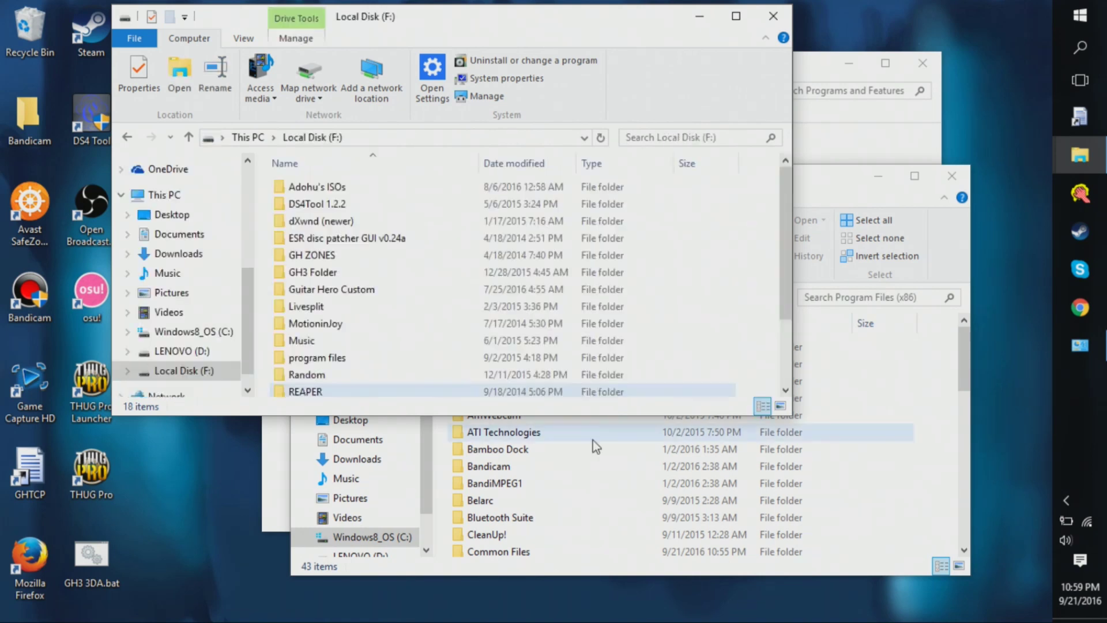
{"action": "double_click", "coordinate": [356, 295]}
{"action": "scroll", "coordinate": [357, 300], "scroll_direction": "down", "scroll_amount": 5}
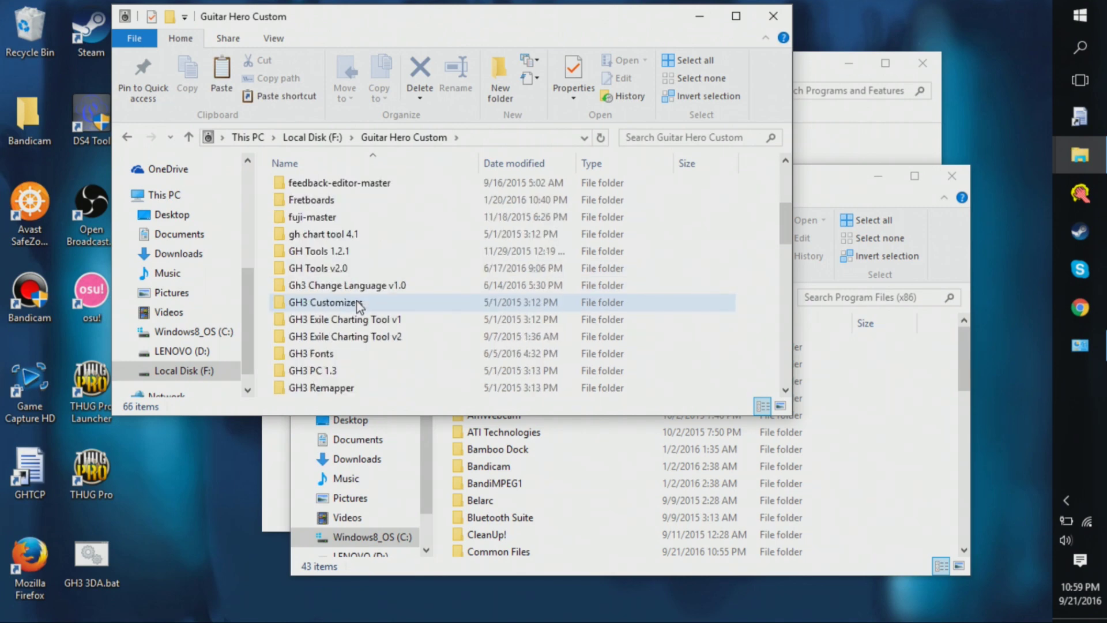
{"action": "scroll", "coordinate": [358, 306], "scroll_direction": "down", "scroll_amount": 5}
{"action": "double_click", "coordinate": [340, 290]}
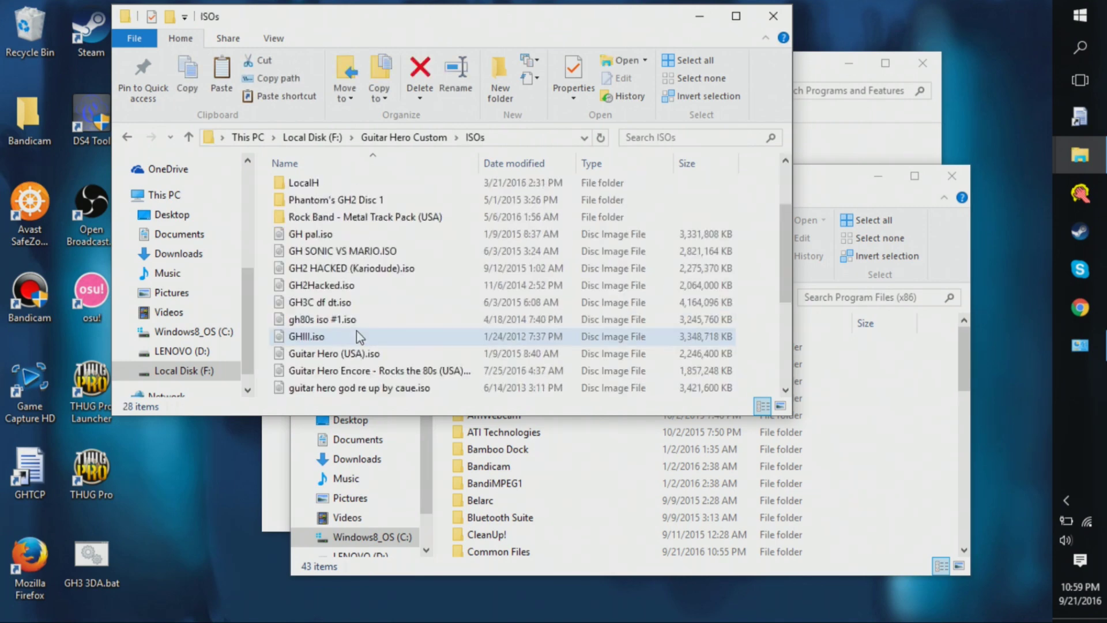
{"action": "scroll", "coordinate": [356, 330], "scroll_direction": "down", "scroll_amount": 2}
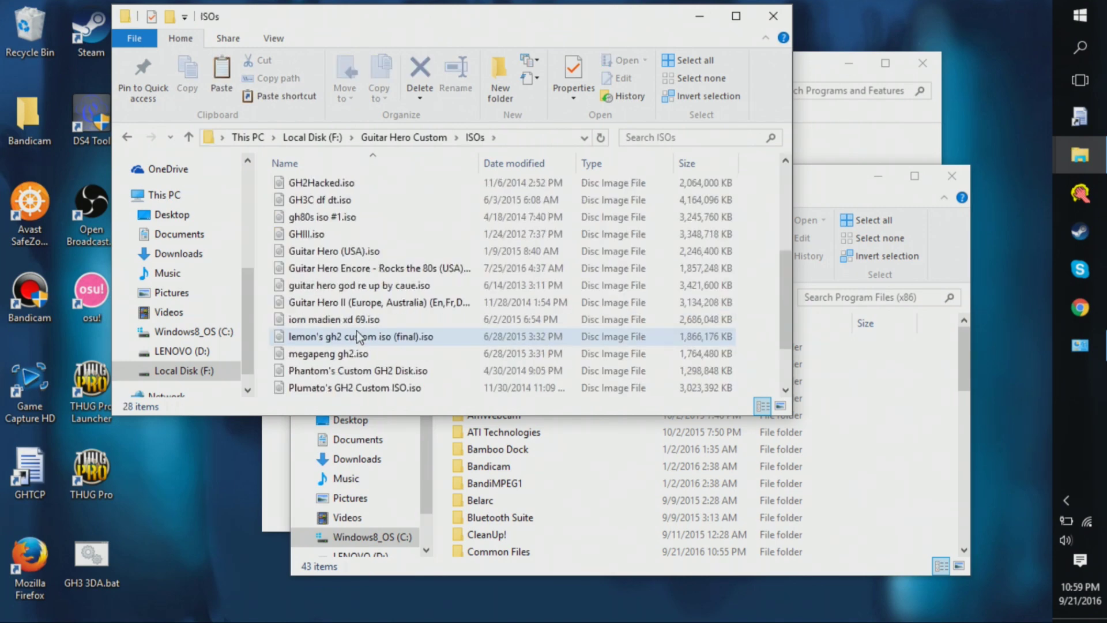
{"action": "double_click", "coordinate": [350, 241]}
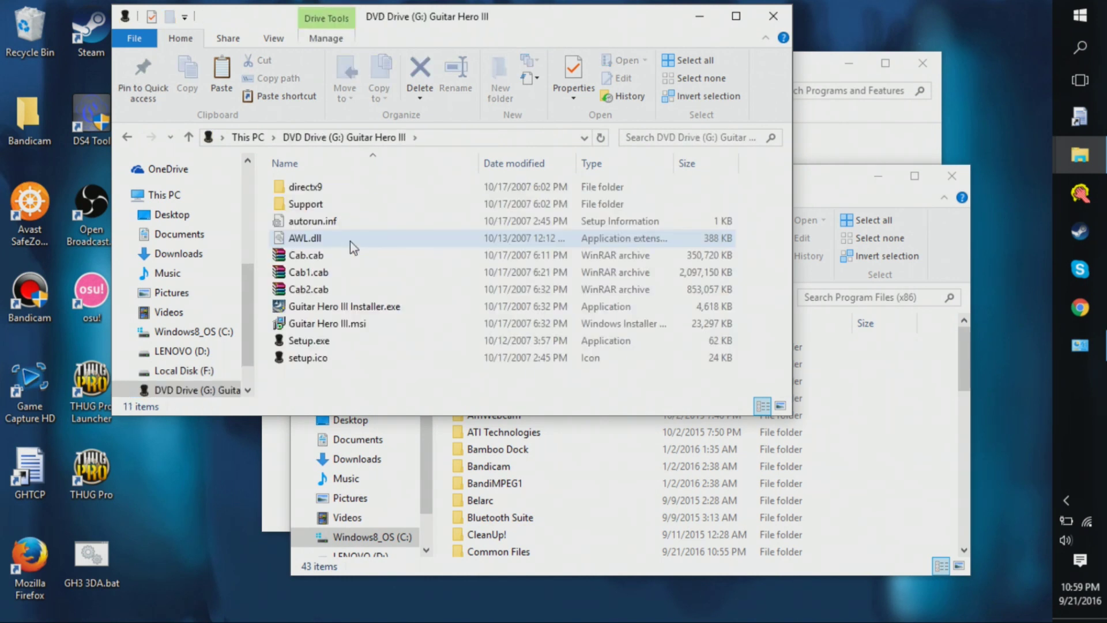
Run Guitar Hero III Installer.exe and choose Remove, which stops on Error 1723 about AWL.dll.
{"action": "left_click", "coordinate": [336, 308]}
{"action": "double_click", "coordinate": [334, 310]}
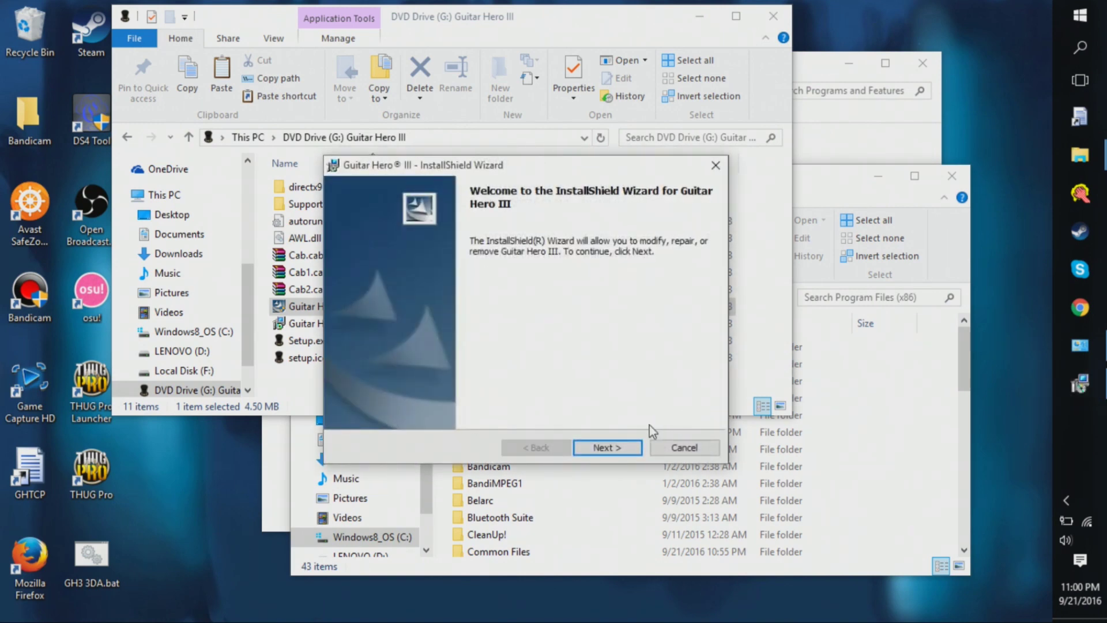
{"action": "left_click", "coordinate": [610, 455]}
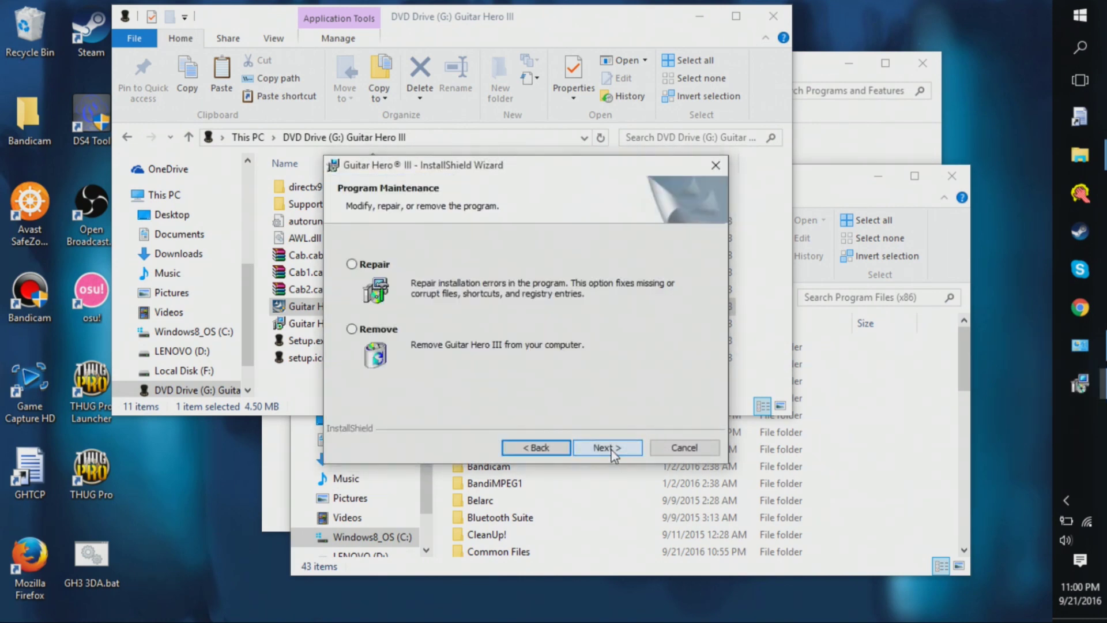
{"action": "left_click", "coordinate": [365, 269]}
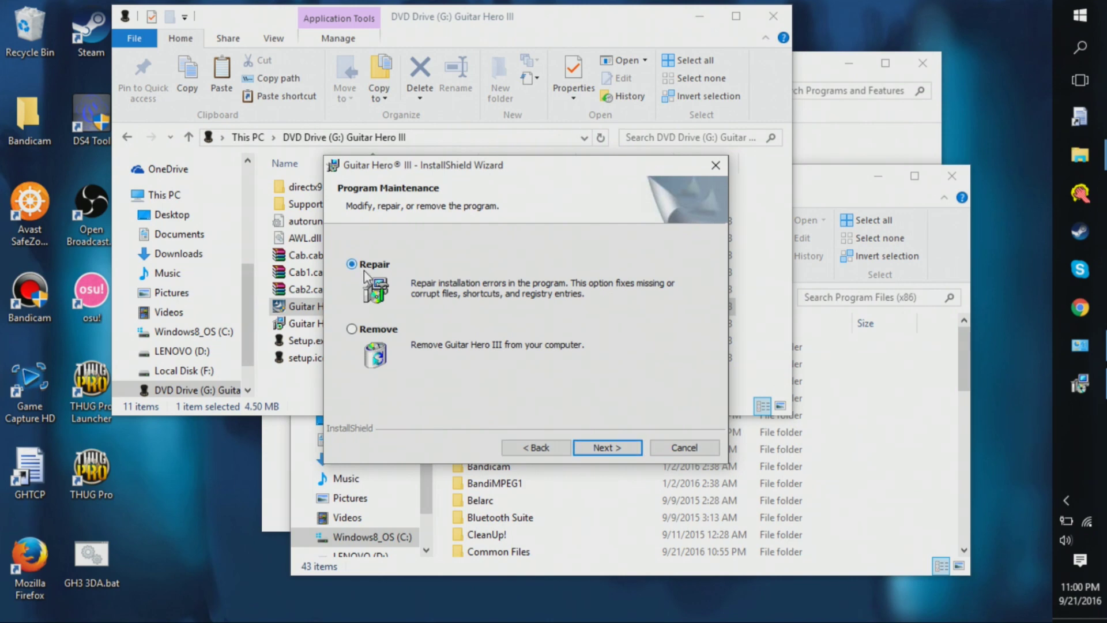
{"action": "left_click", "coordinate": [620, 452]}
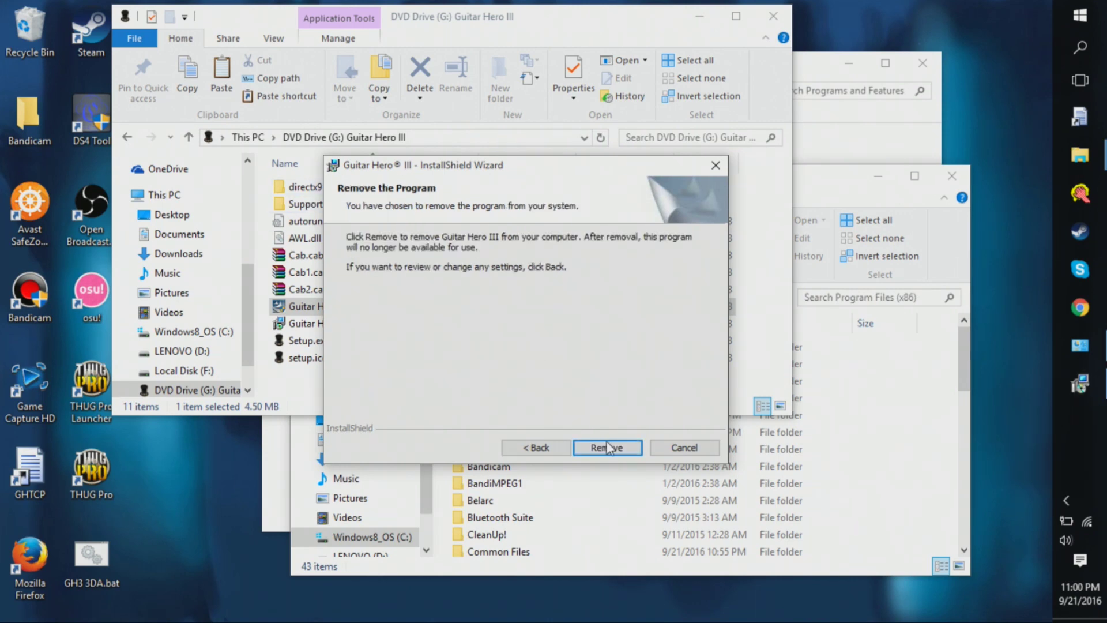
{"action": "left_click", "coordinate": [610, 448]}
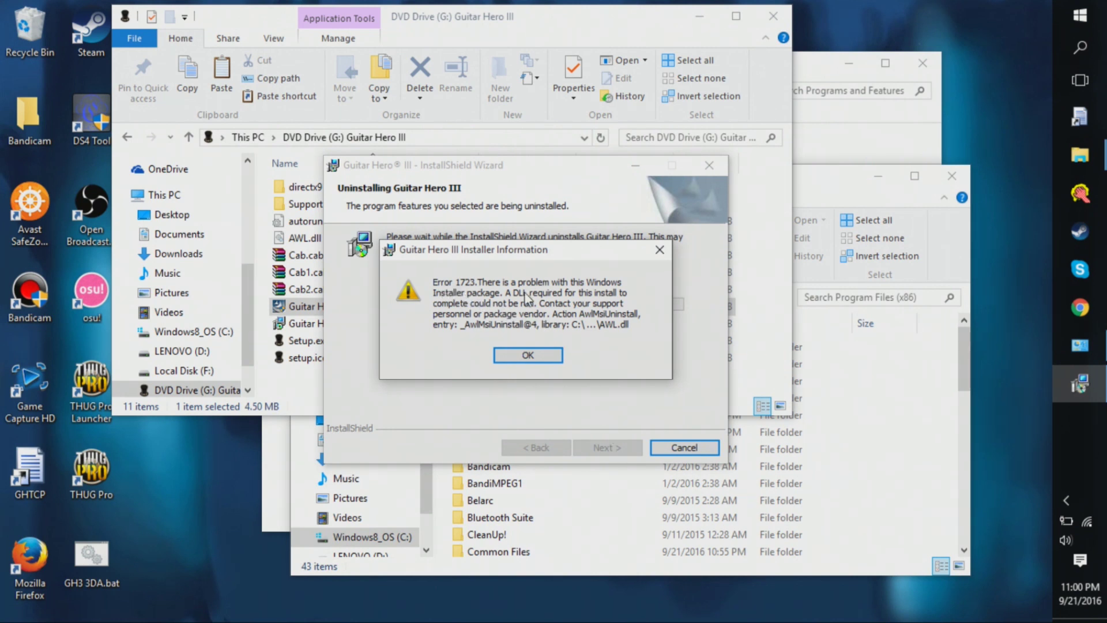
{"action": "left_click_drag", "start_coordinate": [831, 183], "coordinate": [862, 184]}
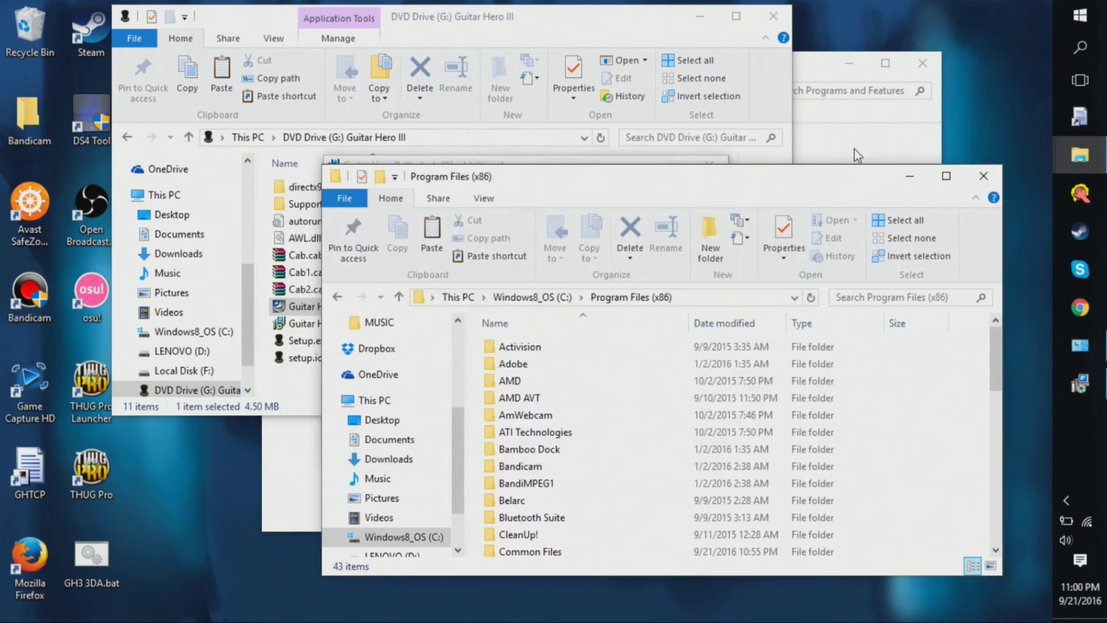
Rearrange the open windows and close the Guitar Hero III disc window.
{"action": "left_click", "coordinate": [810, 110]}
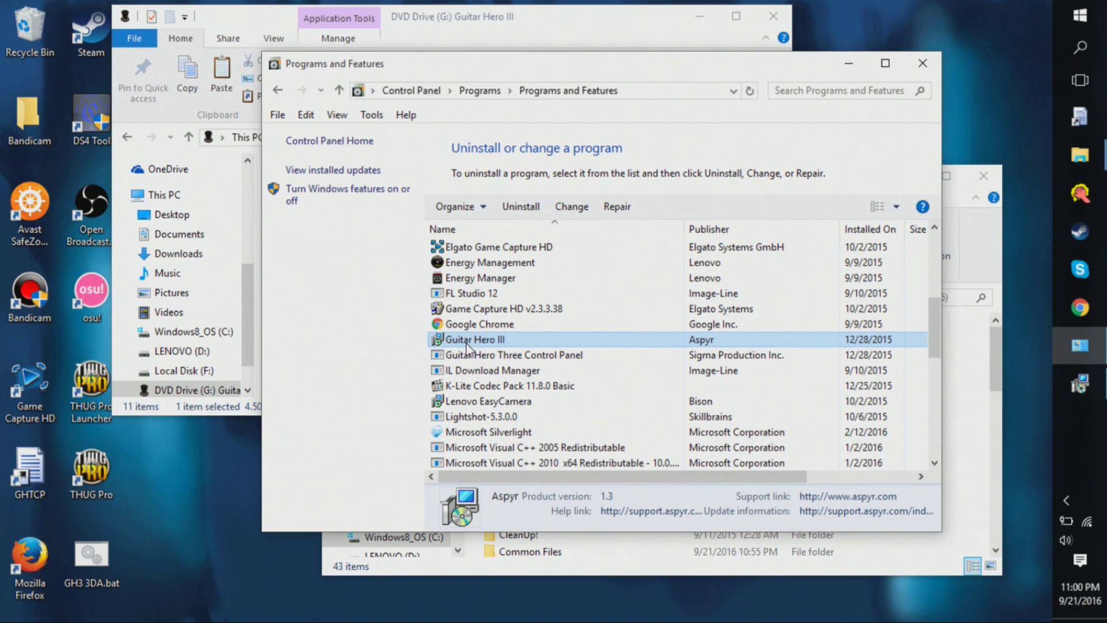
{"action": "left_click_drag", "start_coordinate": [476, 65], "coordinate": [591, 98]}
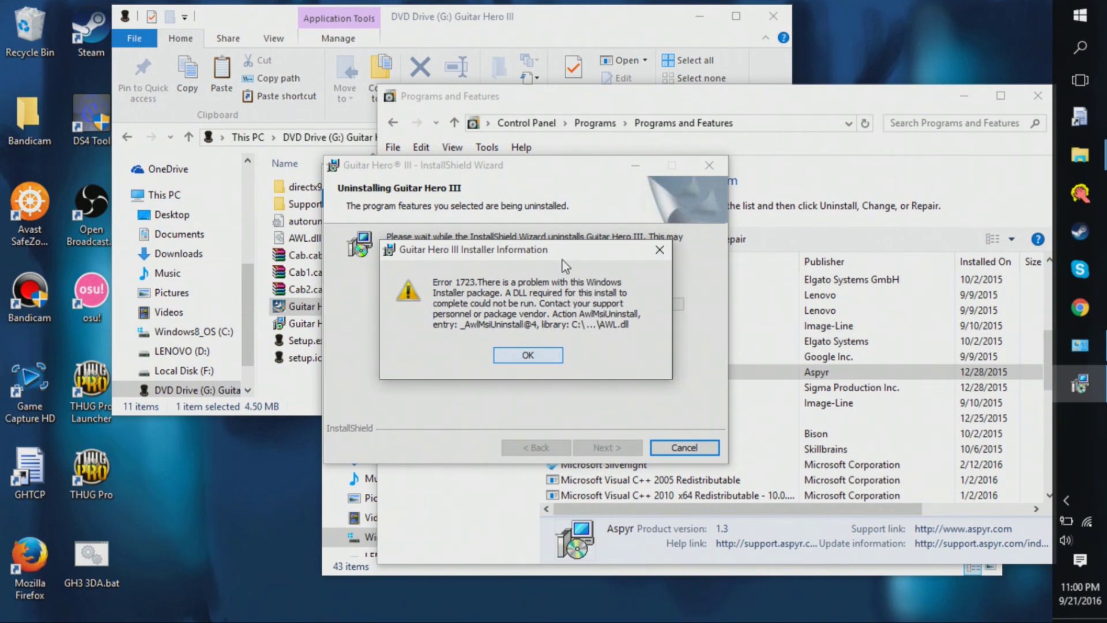
{"action": "left_click_drag", "start_coordinate": [561, 254], "coordinate": [534, 246]}
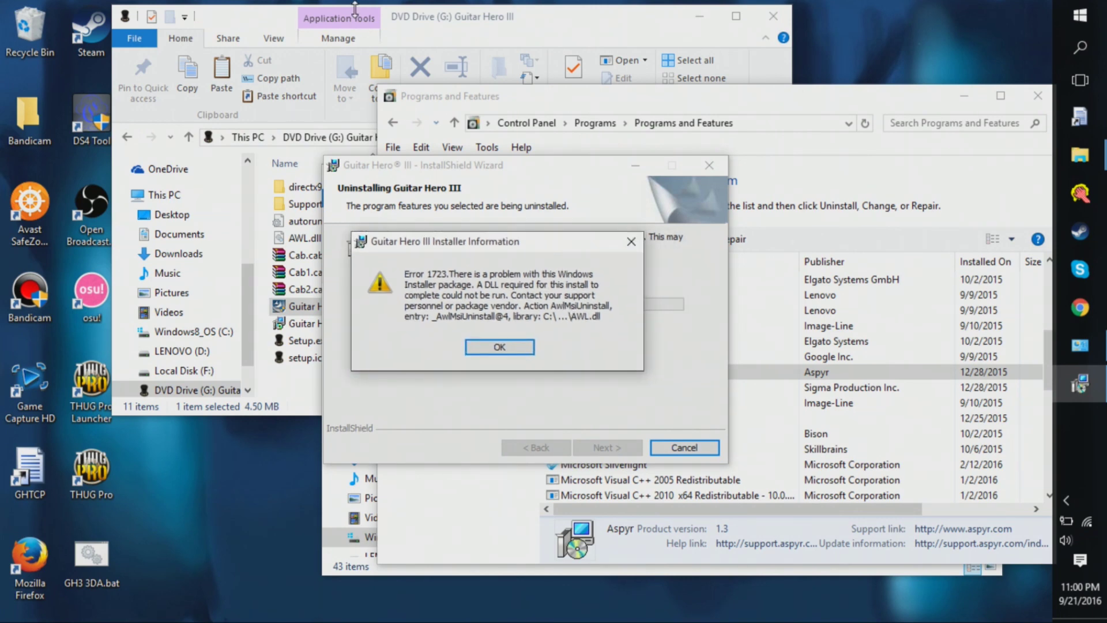
{"action": "left_click", "coordinate": [671, 17]}
{"action": "left_click_drag", "start_coordinate": [671, 17], "coordinate": [794, 25]}
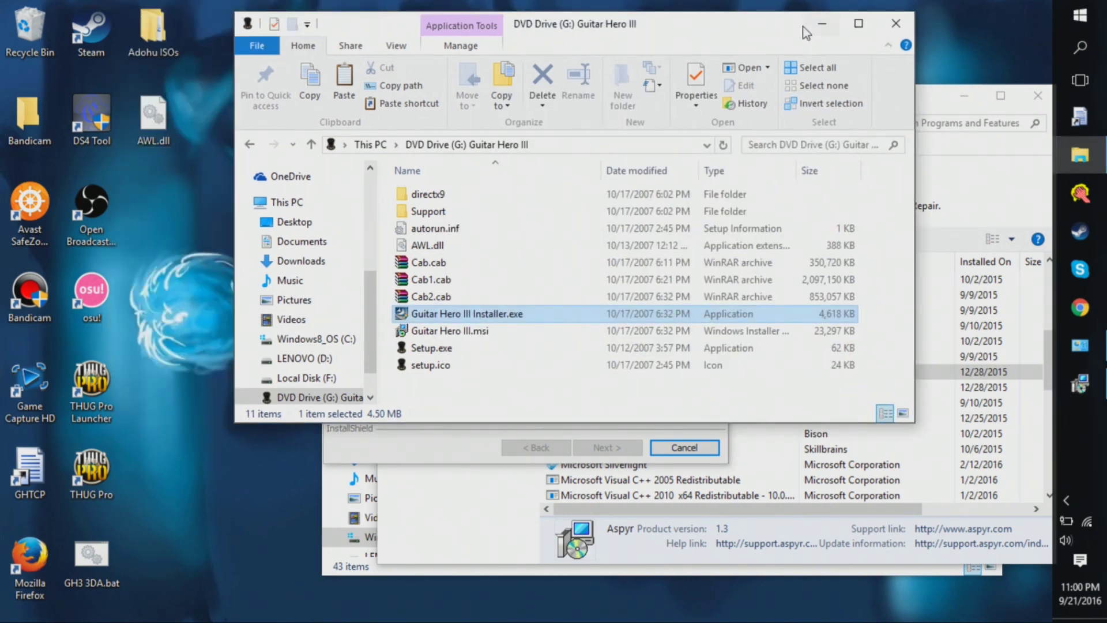
{"action": "left_click", "coordinate": [895, 25]}
{"action": "left_click_drag", "start_coordinate": [153, 119], "coordinate": [199, 185]}
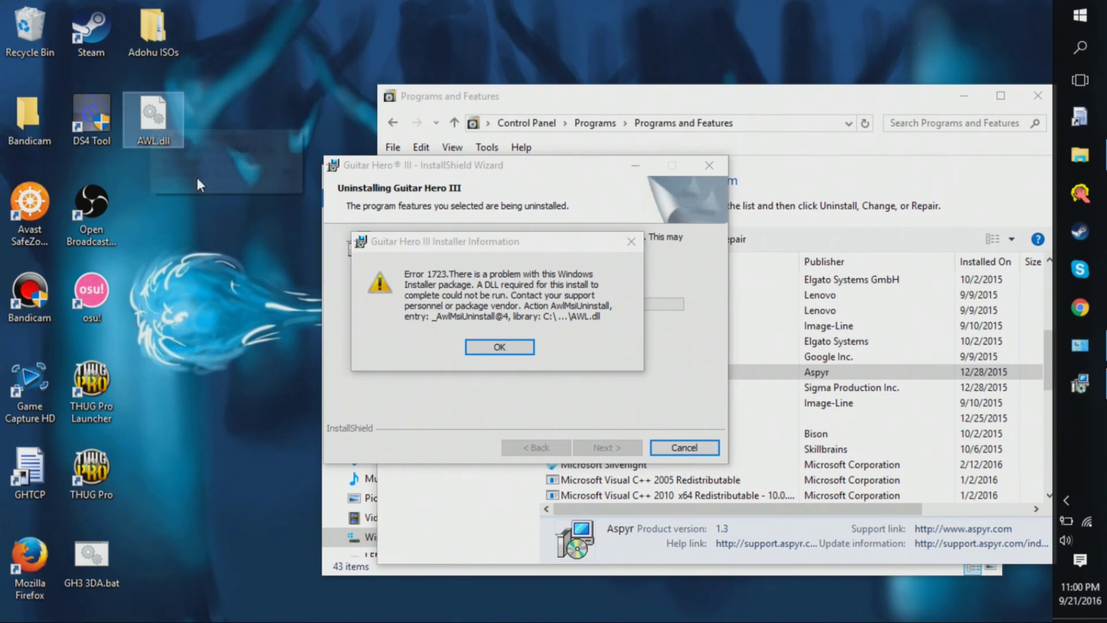
Dismiss the Error 1723 message and close the interrupted setup wizard with Finish.
{"action": "left_click", "coordinate": [469, 271]}
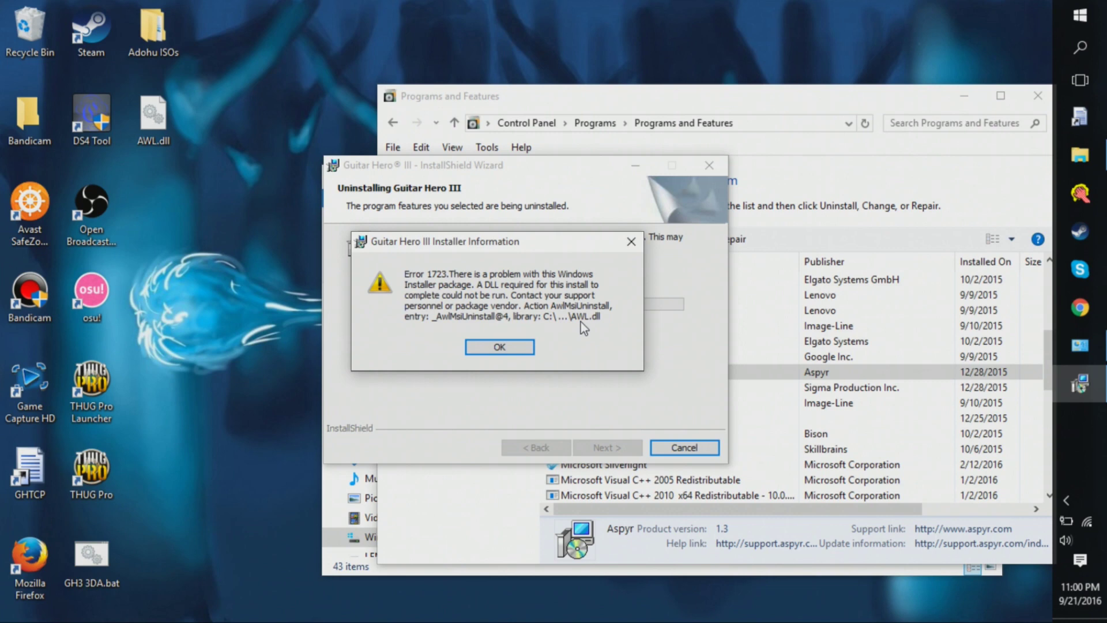
{"action": "left_click", "coordinate": [528, 348]}
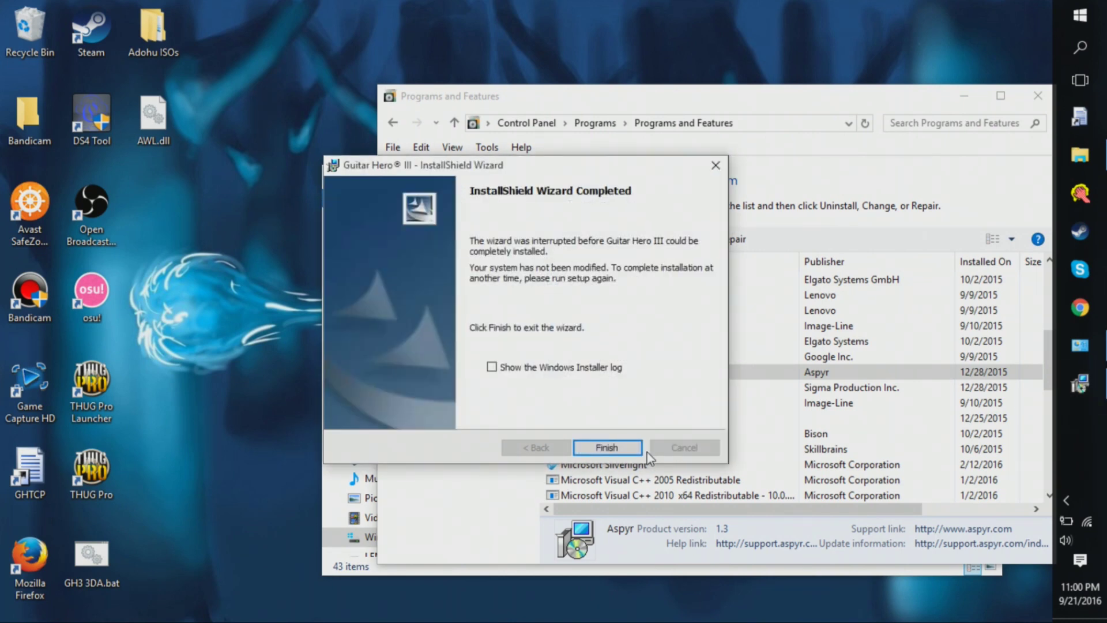
{"action": "left_click", "coordinate": [631, 449]}
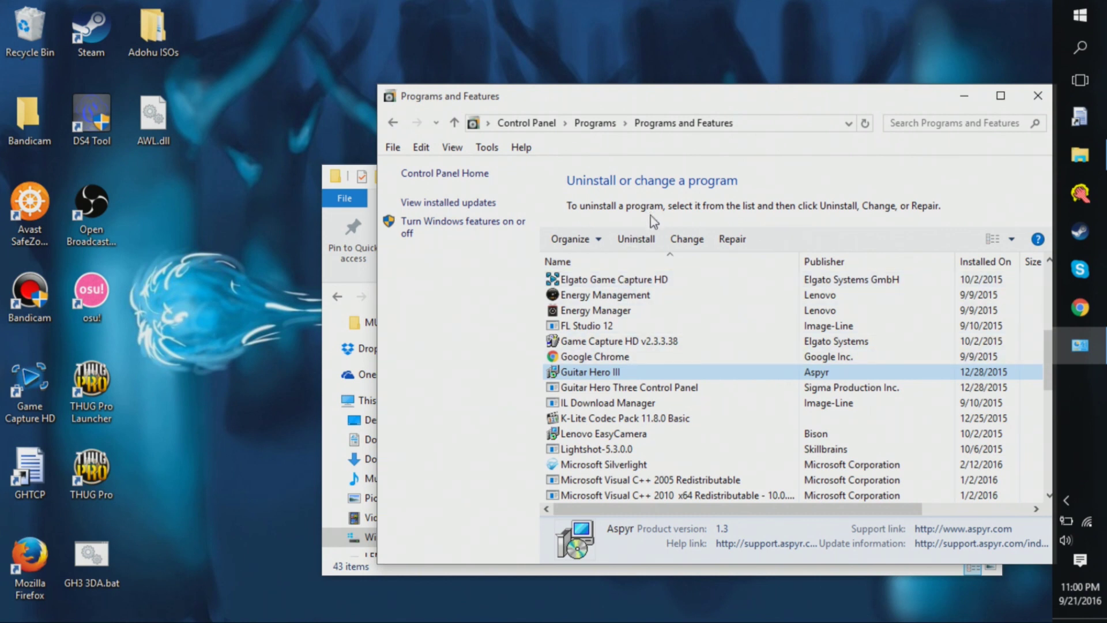
Trigger Uninstall on Guitar Hero III, cancel the configuring dialog, and put Program Files (x86) on top.
{"action": "left_click", "coordinate": [639, 238]}
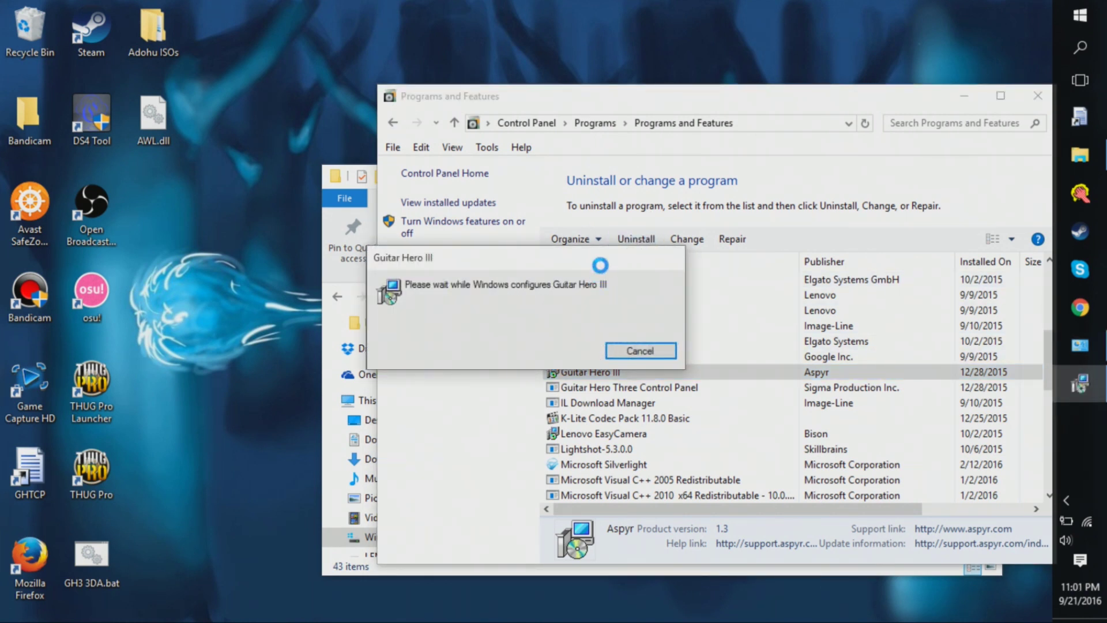
{"action": "left_click", "coordinate": [640, 351]}
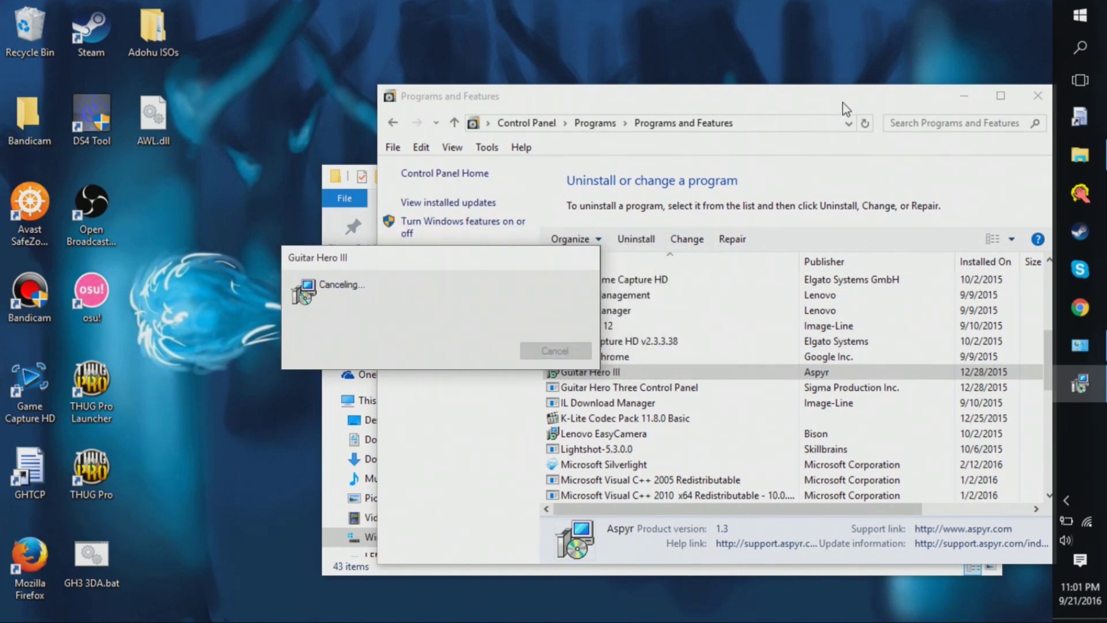
{"action": "left_click_drag", "start_coordinate": [843, 103], "coordinate": [596, 119]}
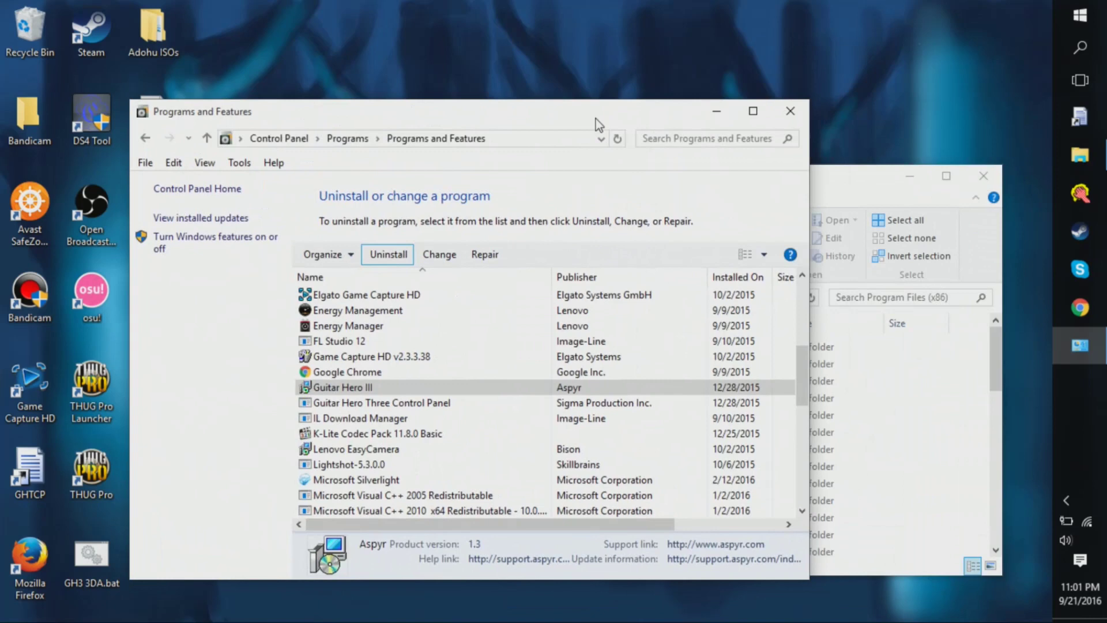
{"action": "left_click", "coordinate": [853, 185]}
{"action": "left_click_drag", "start_coordinate": [854, 185], "coordinate": [896, 145]}
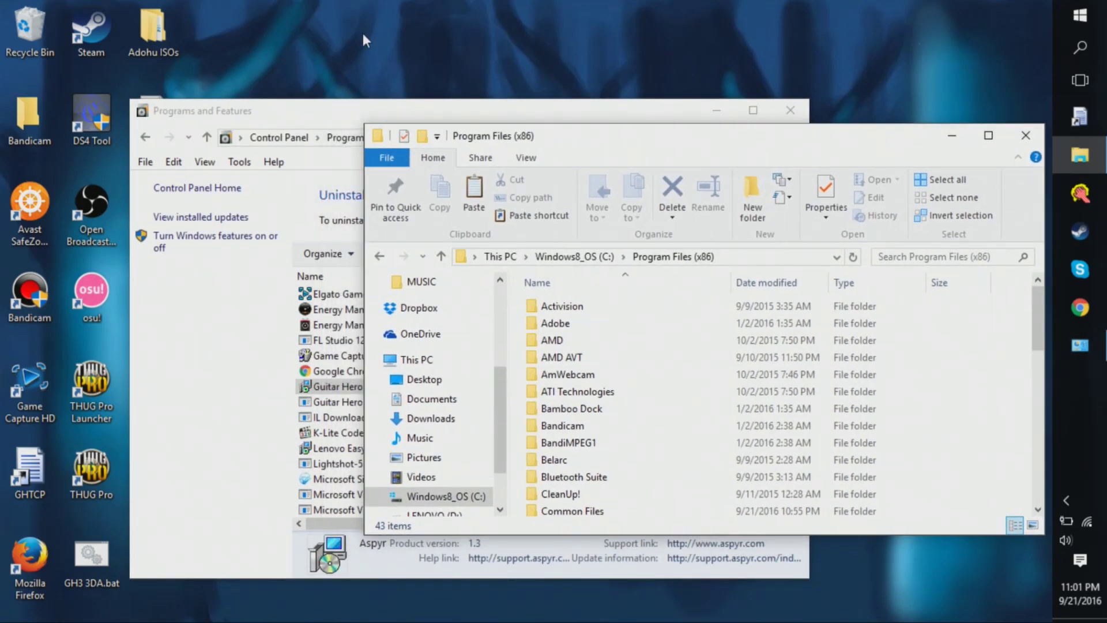
{"action": "left_click_drag", "start_coordinate": [252, 111], "coordinate": [317, 112]}
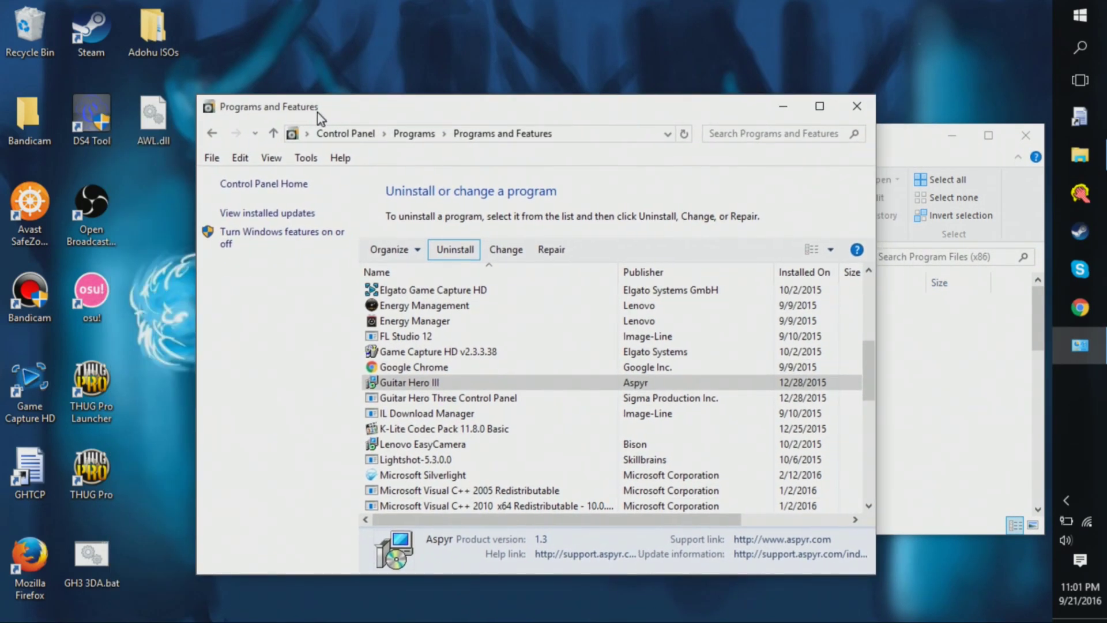
{"action": "left_click", "coordinate": [918, 150]}
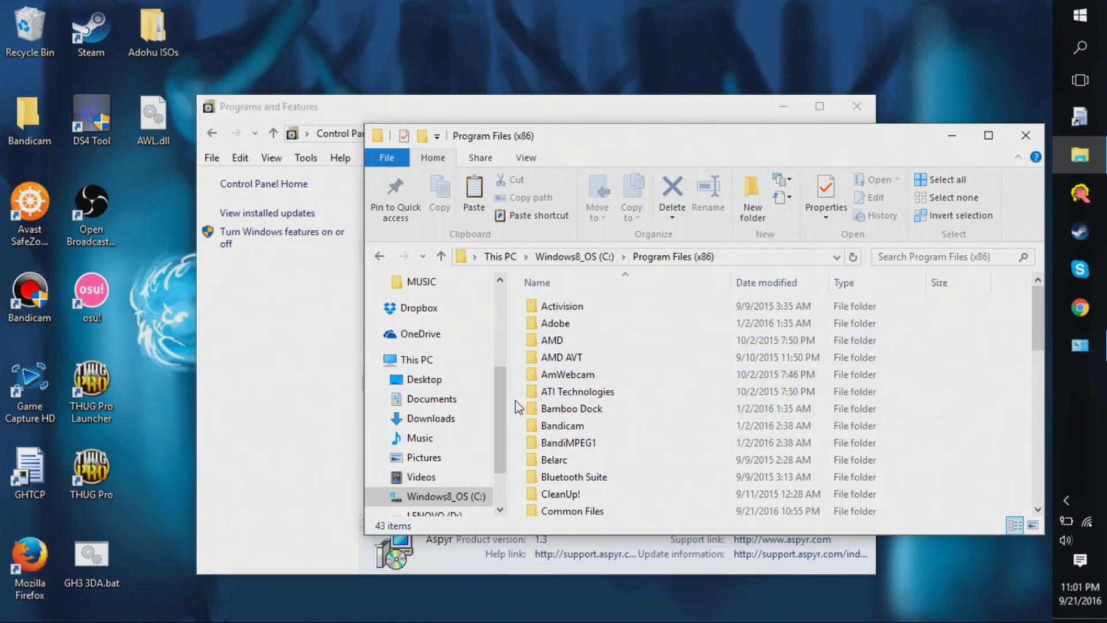
Create an Aspyr folder in Program Files (x86) with a Guitar Hero III folder inside it.
{"action": "key", "text": "ctrl+v"}
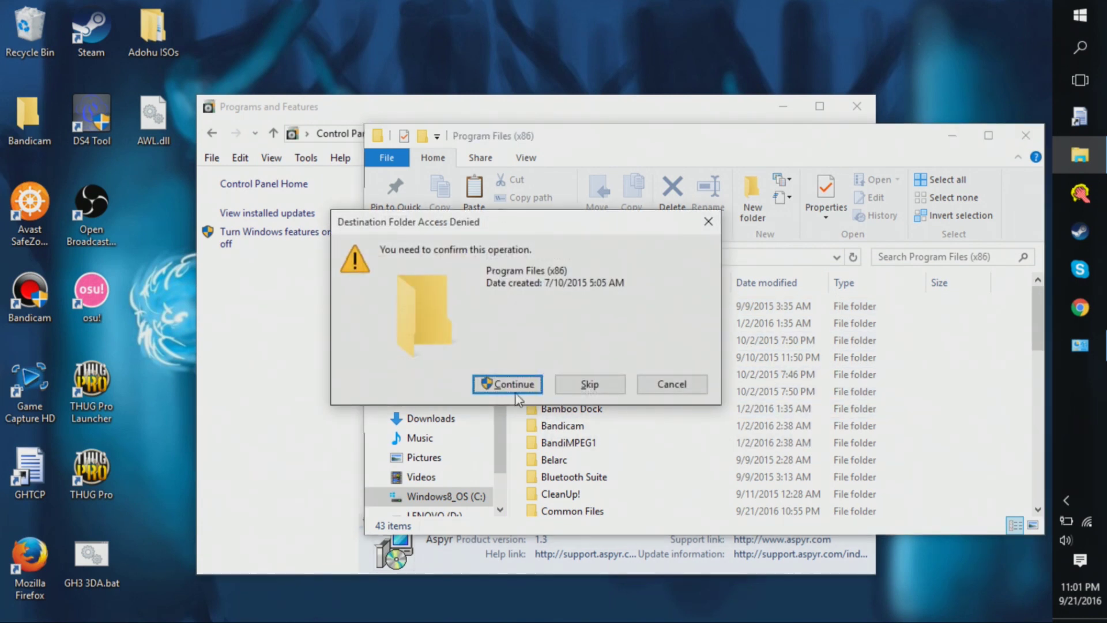
{"action": "left_click", "coordinate": [507, 384]}
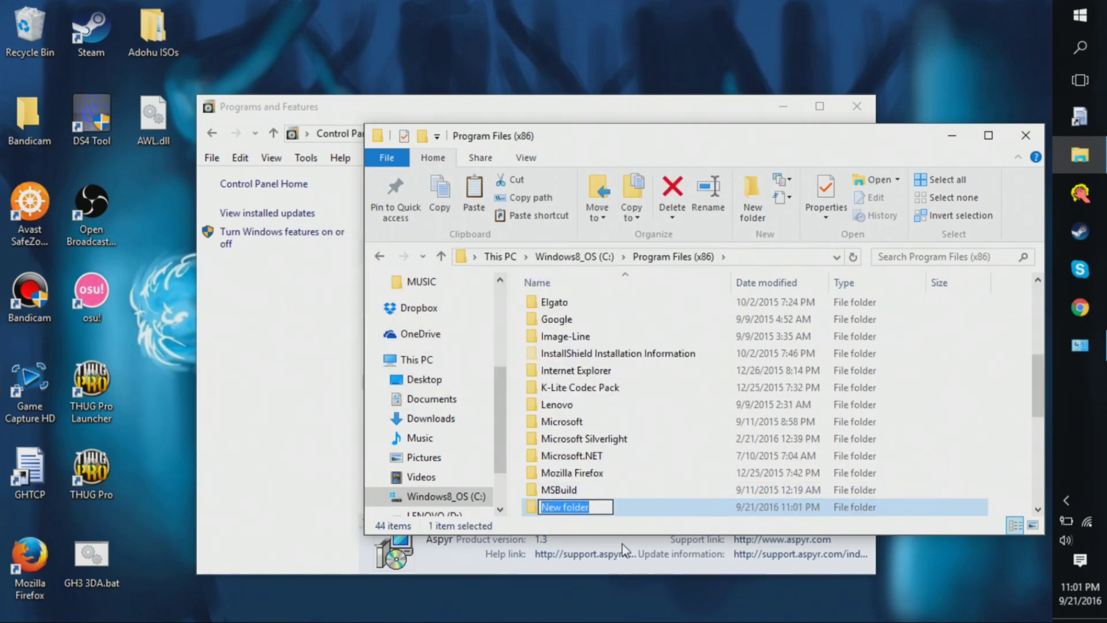
{"action": "type", "text": "Aspyr"}
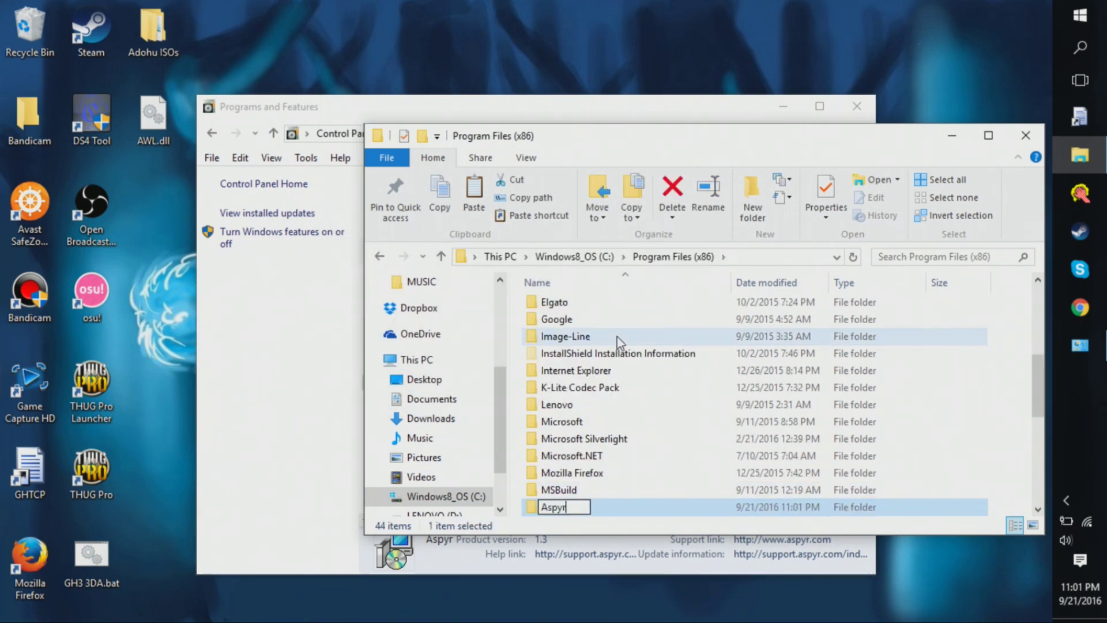
{"action": "key", "text": "Return"}
{"action": "key", "text": "Return"}
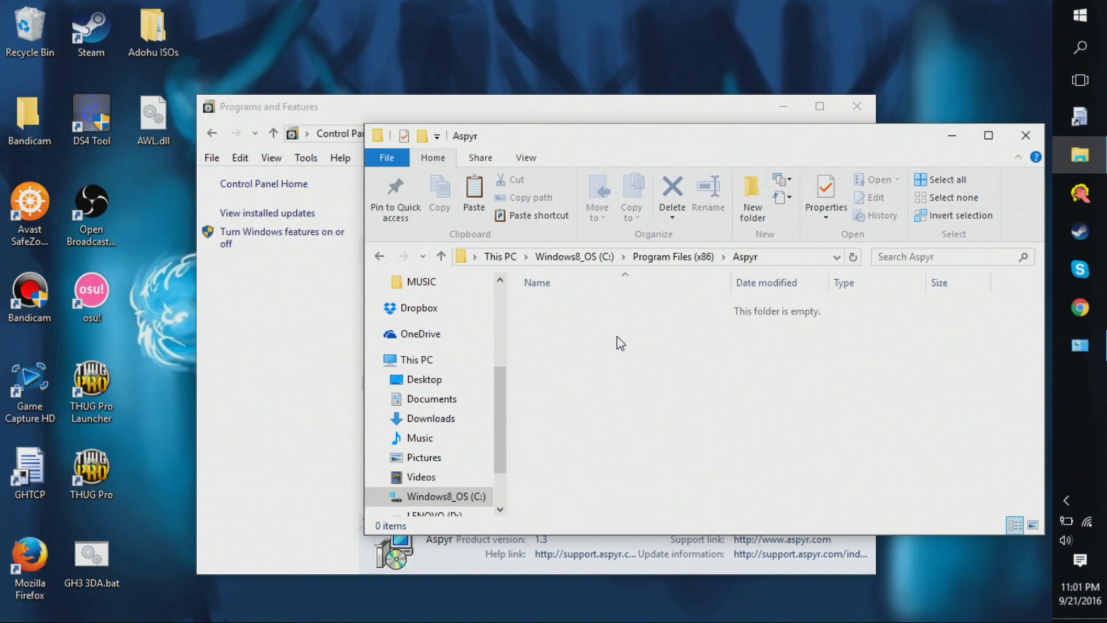
{"action": "key", "text": "ctrl+v"}
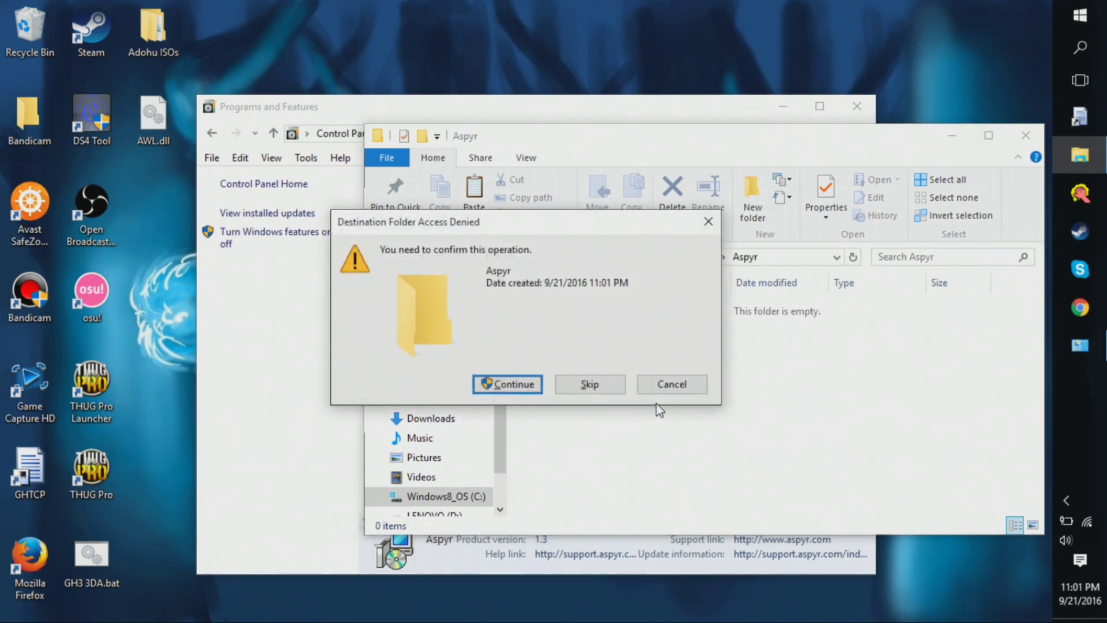
{"action": "key", "text": "Return"}
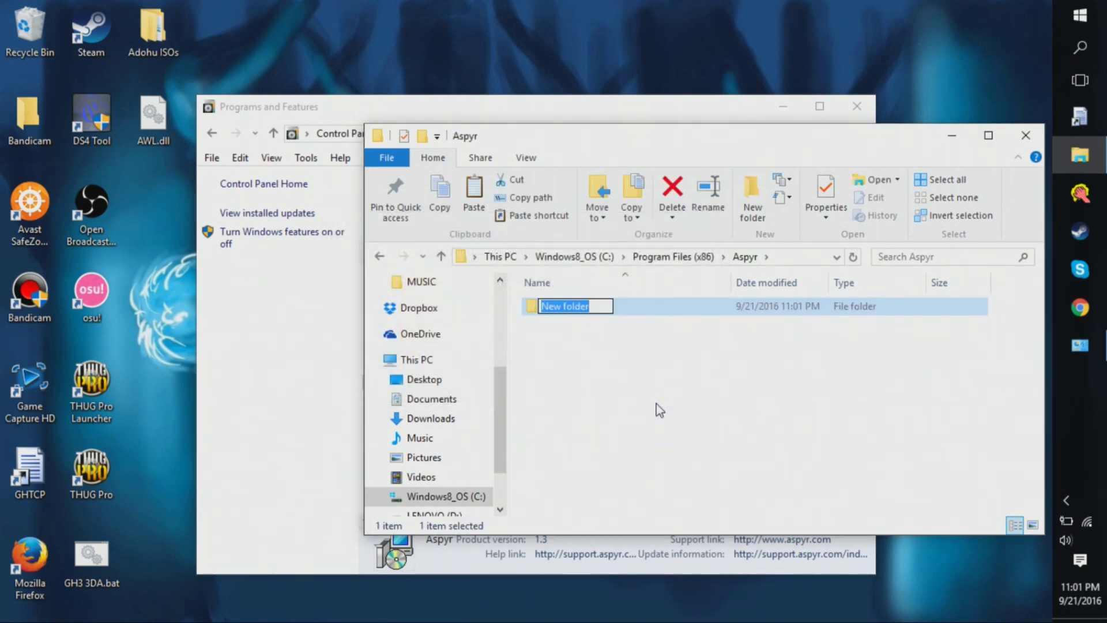
{"action": "type", "text": "Guitar "}
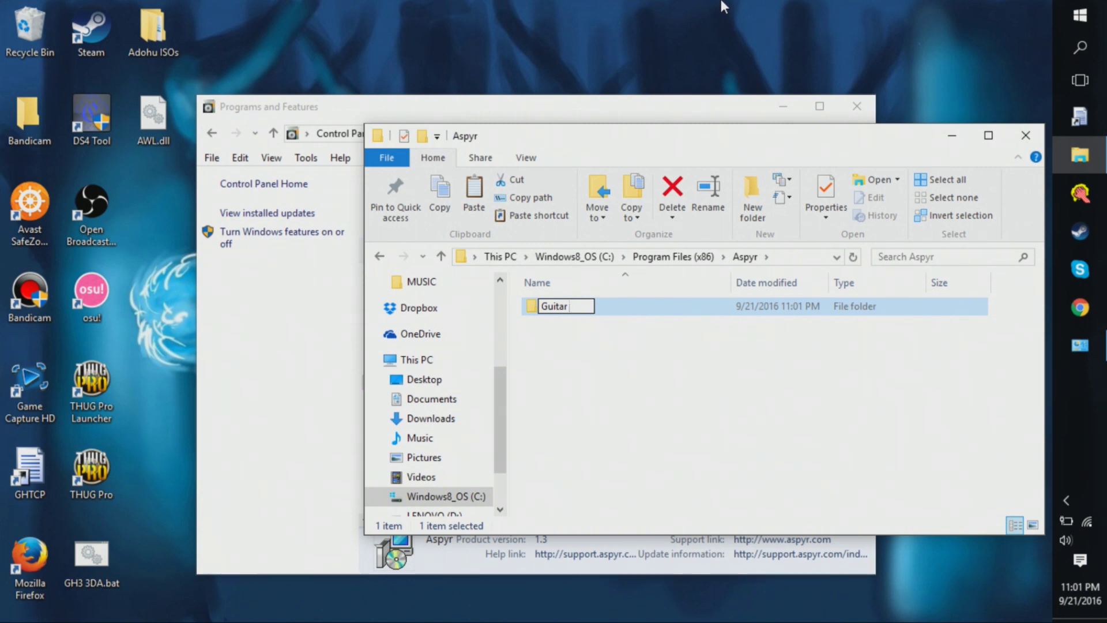
{"action": "type", "text": "Hero III"}
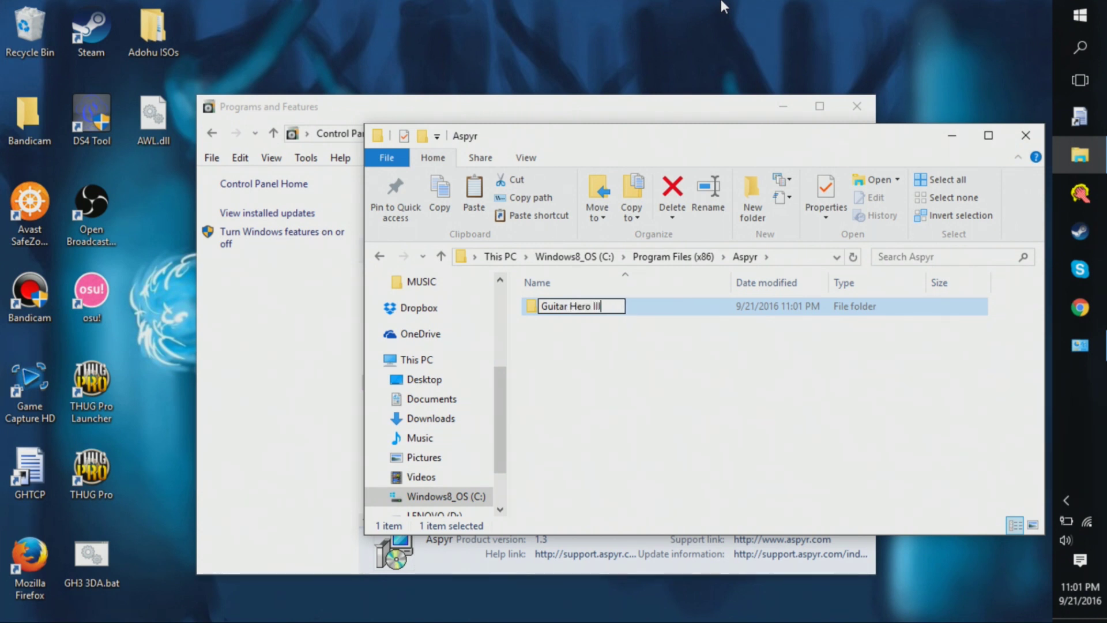
{"action": "key", "text": "Return"}
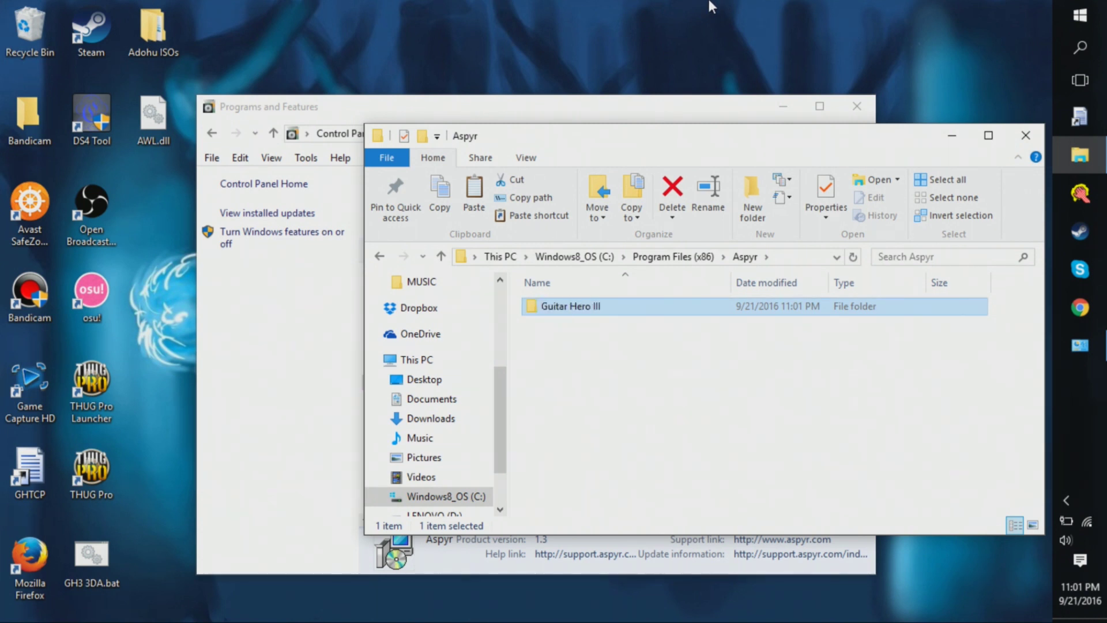
{"action": "key", "text": "Return"}
Move AWL.dll from the desktop into the new Guitar Hero III folder.
{"action": "left_click_drag", "start_coordinate": [153, 118], "coordinate": [579, 332]}
{"action": "left_click", "coordinate": [490, 209]}
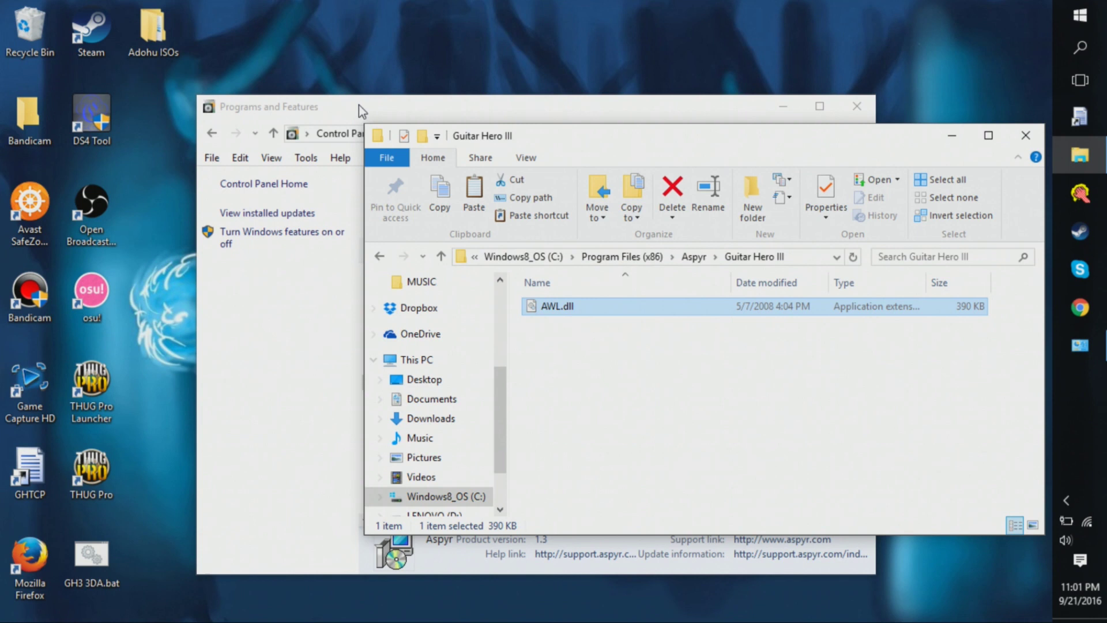
{"action": "left_click", "coordinate": [359, 105]}
Start uninstalling Guitar Hero III and close the Guitar Hero III folder window.
{"action": "left_click", "coordinate": [451, 254]}
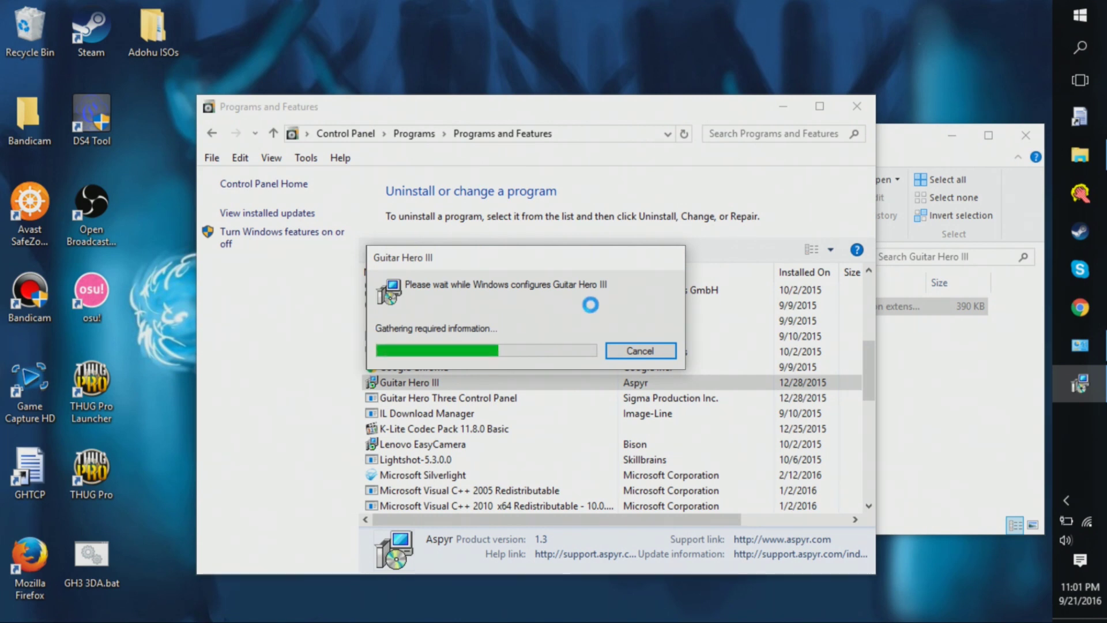
{"action": "left_click", "coordinate": [918, 163]}
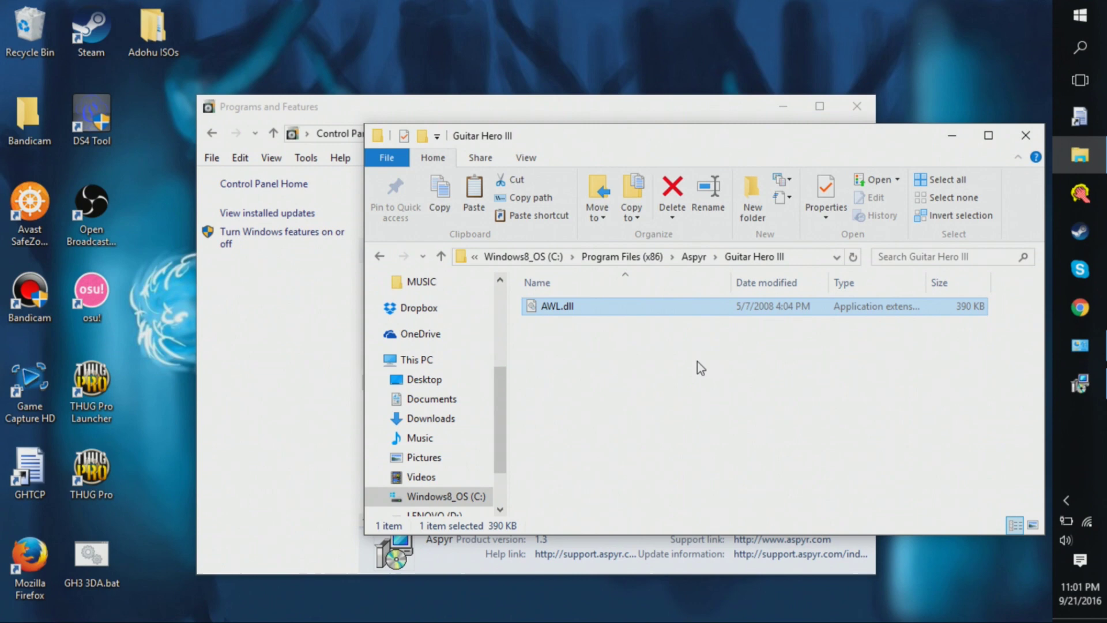
{"action": "left_click", "coordinate": [1025, 137]}
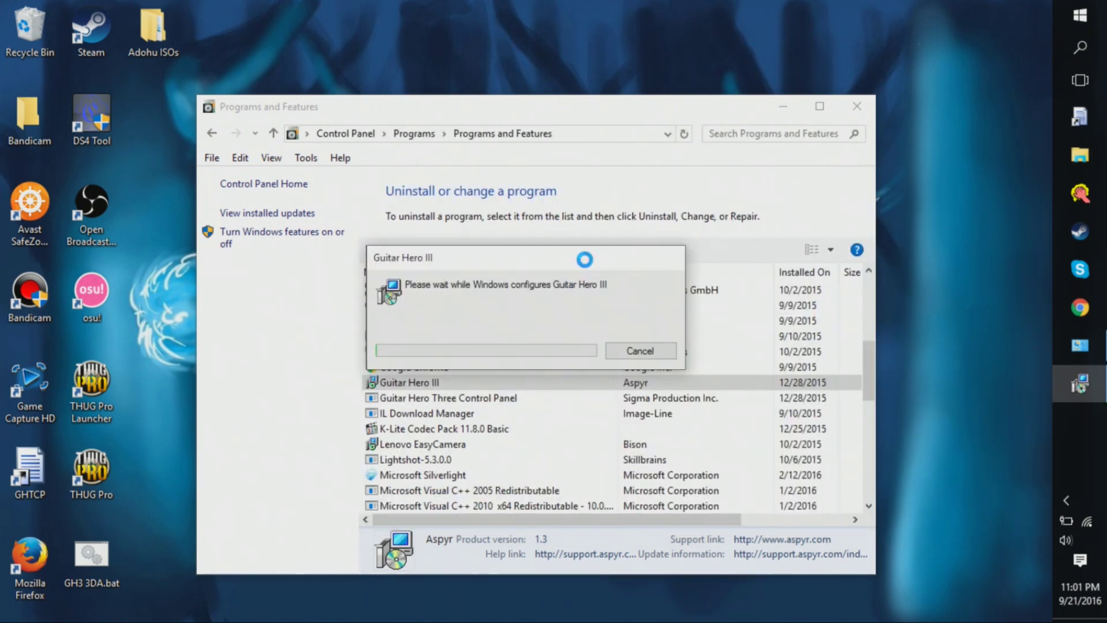
Open a File Explorer at This PC, minimize it, and bring Programs and Features back up.
{"action": "left_click", "coordinate": [1066, 155]}
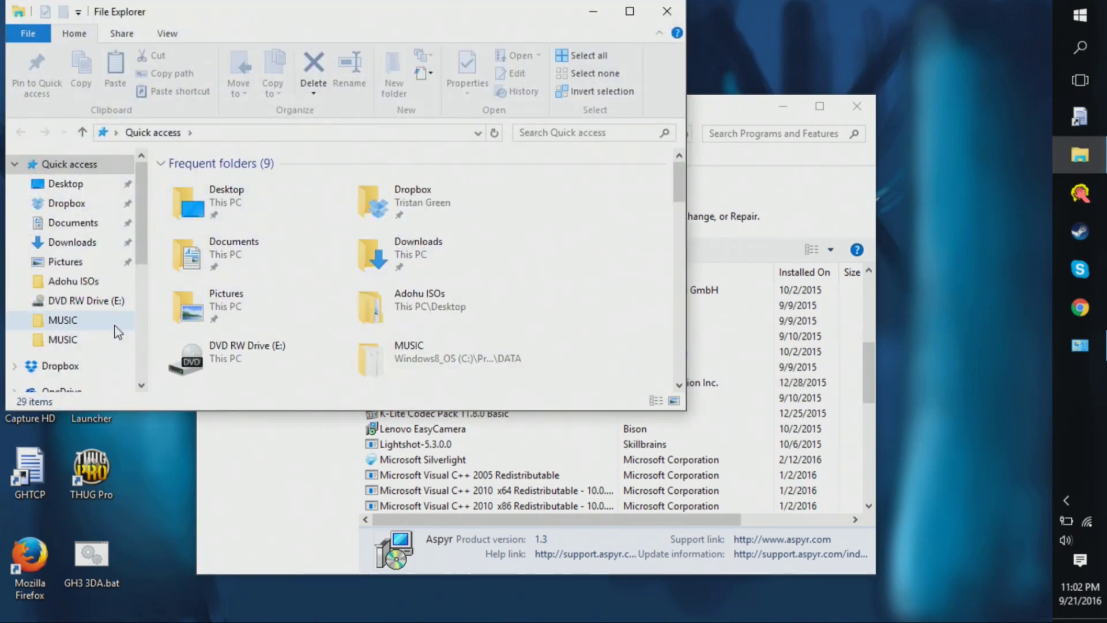
{"action": "scroll", "coordinate": [64, 346], "scroll_direction": "down", "scroll_amount": 2}
{"action": "left_click", "coordinate": [69, 357]}
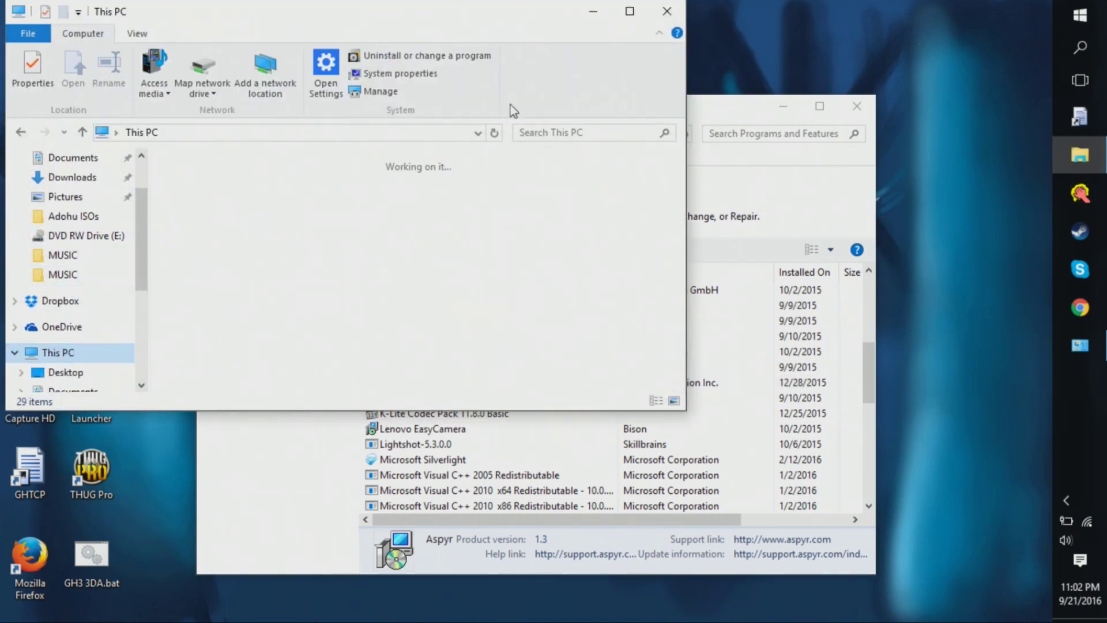
{"action": "left_click", "coordinate": [593, 12]}
{"action": "left_click", "coordinate": [782, 106]}
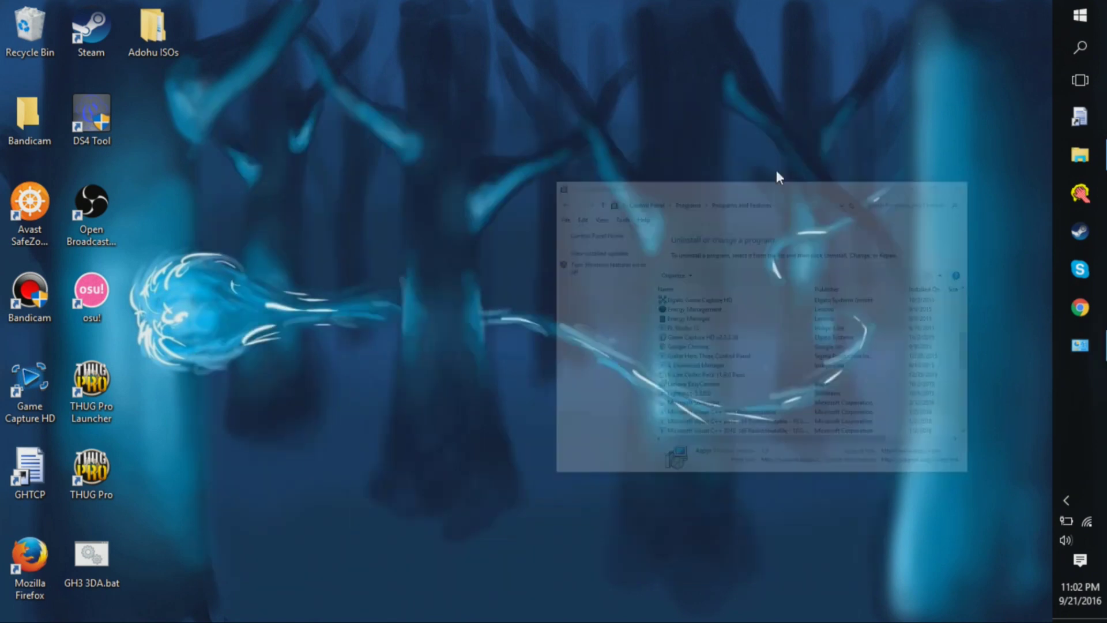
{"action": "left_click", "coordinate": [1061, 354]}
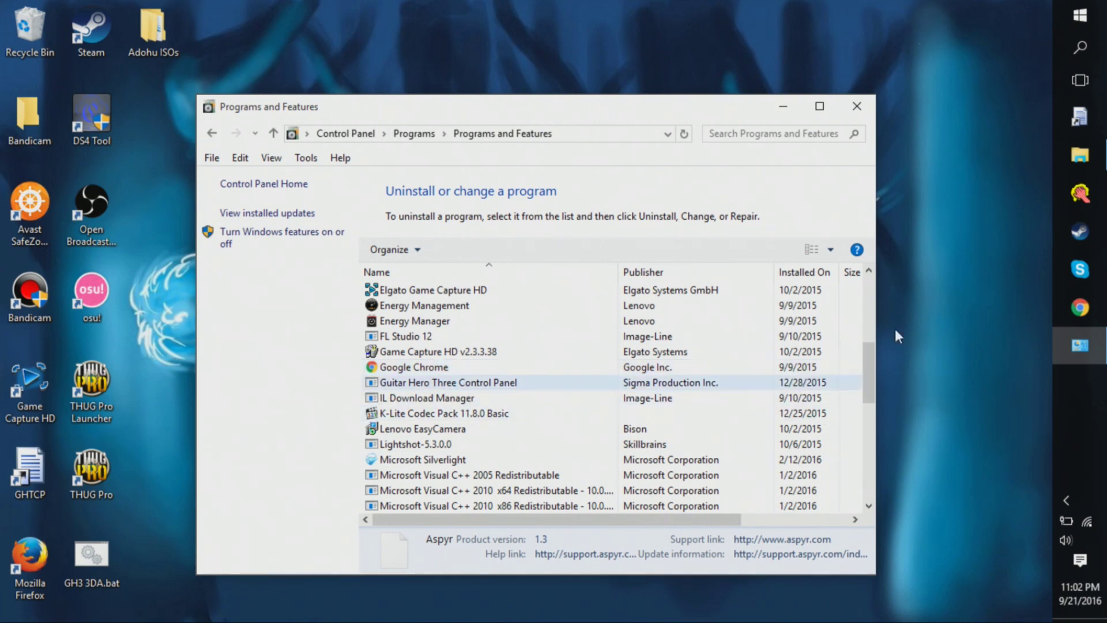
{"action": "left_click", "coordinate": [1079, 154]}
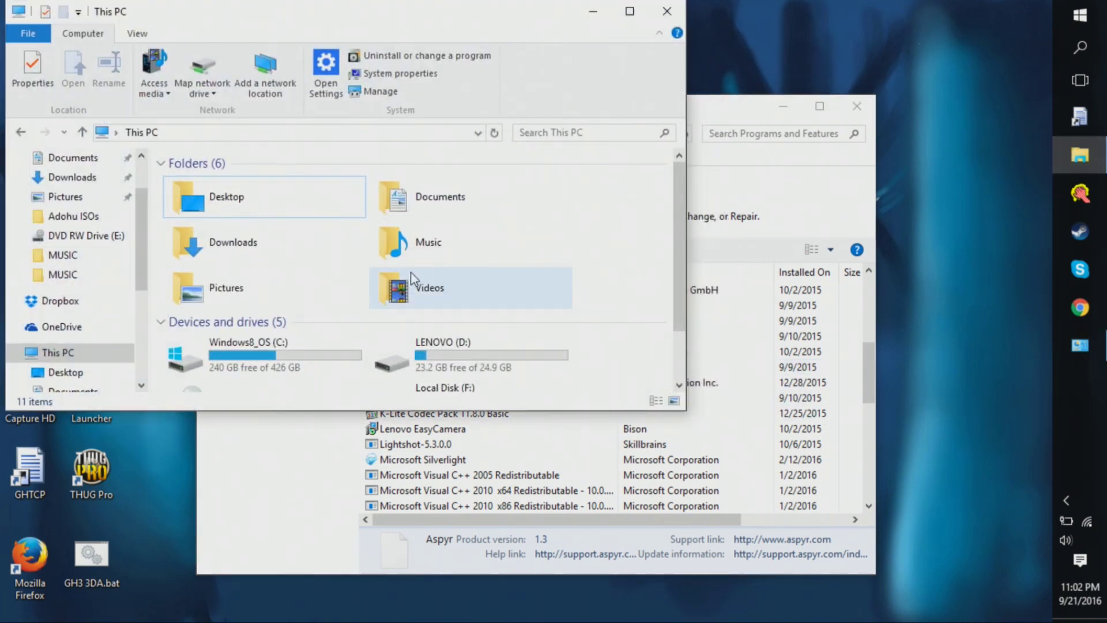
{"action": "double_click", "coordinate": [280, 368]}
{"action": "left_click", "coordinate": [245, 317]}
{"action": "double_click", "coordinate": [245, 317]}
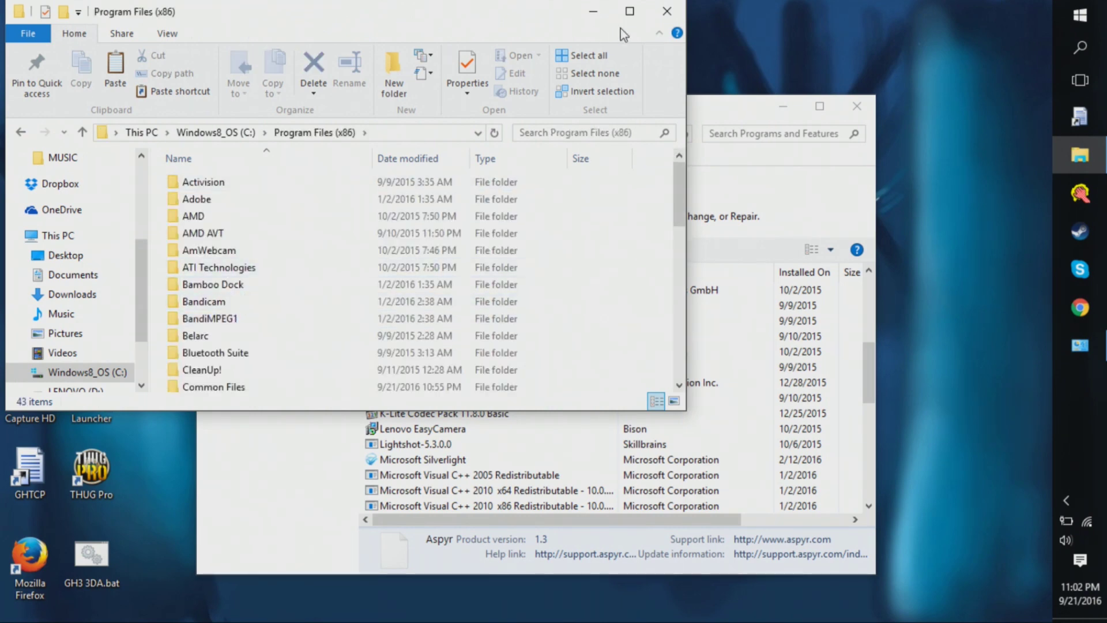
{"action": "left_click", "coordinate": [667, 12]}
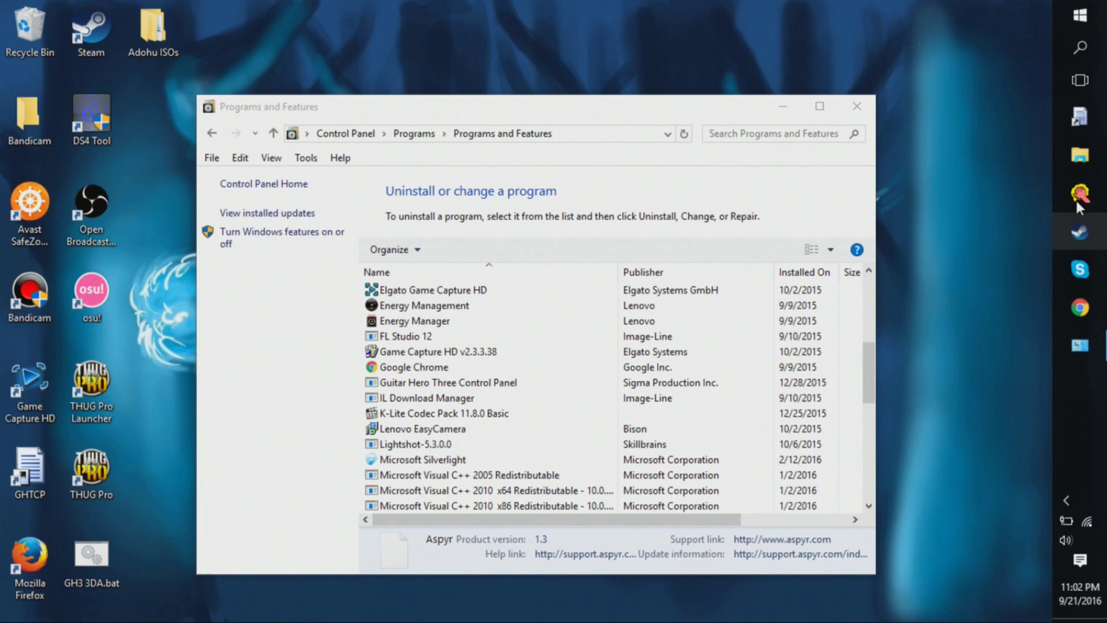
Open File Explorer and go to Local Disk (F:)\Guitar Hero Custom\ISOs.
{"action": "left_click", "coordinate": [1079, 155]}
{"action": "scroll", "coordinate": [271, 404], "scroll_direction": "down", "scroll_amount": 5}
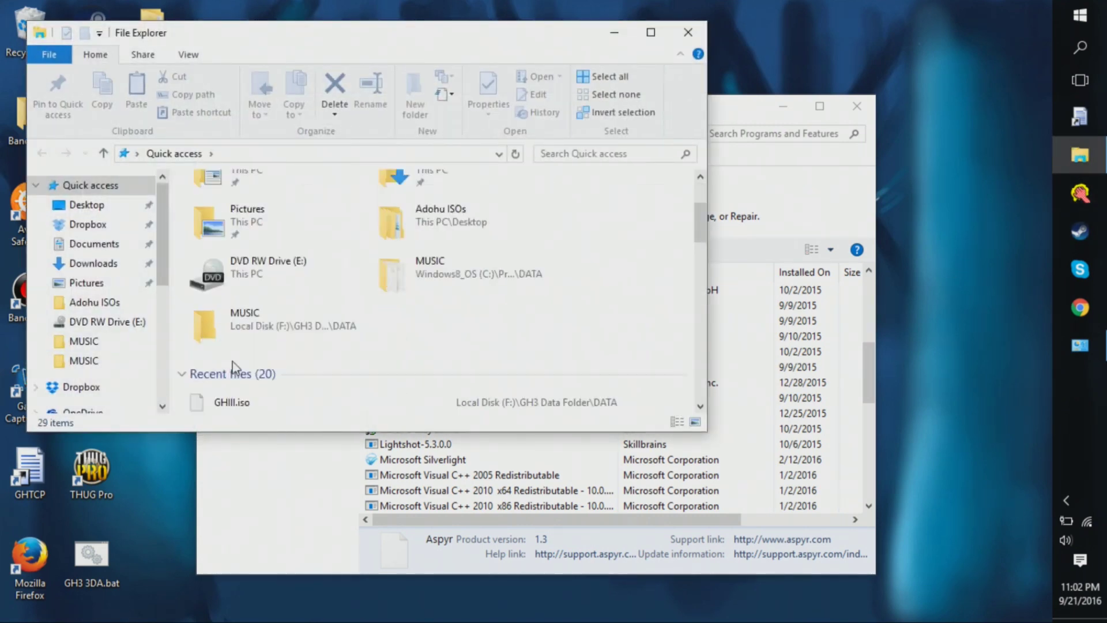
{"action": "scroll", "coordinate": [267, 375], "scroll_direction": "up", "scroll_amount": 5}
{"action": "scroll", "coordinate": [266, 339], "scroll_direction": "down", "scroll_amount": 3}
{"action": "scroll", "coordinate": [267, 339], "scroll_direction": "up", "scroll_amount": 3}
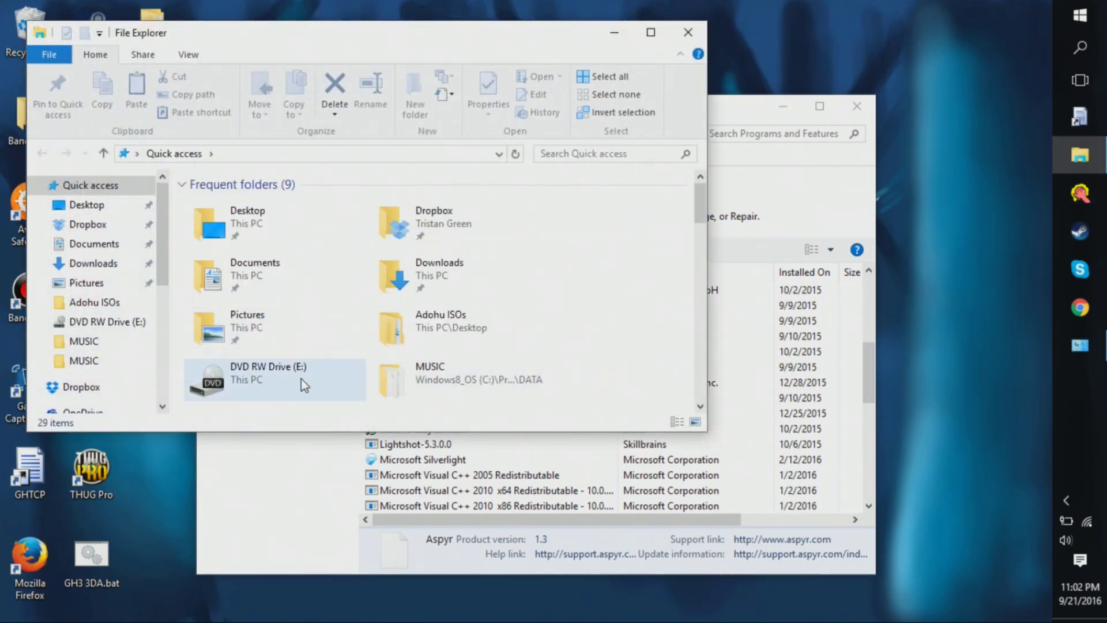
{"action": "scroll", "coordinate": [154, 380], "scroll_direction": "down", "scroll_amount": 1}
{"action": "scroll", "coordinate": [101, 361], "scroll_direction": "down", "scroll_amount": 1}
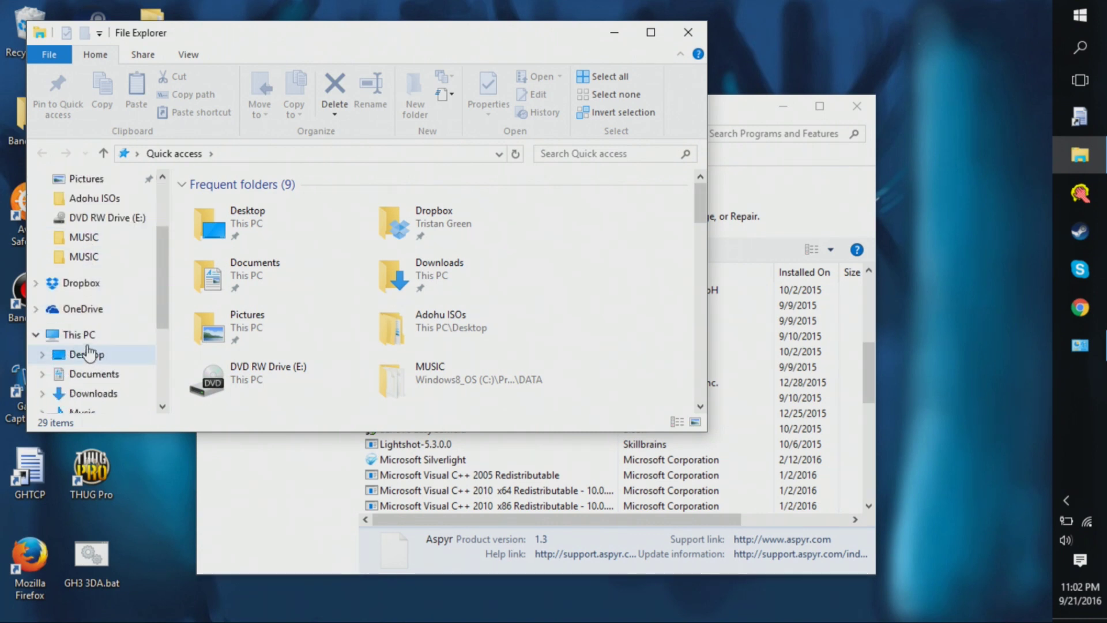
{"action": "scroll", "coordinate": [87, 352], "scroll_direction": "down", "scroll_amount": 3}
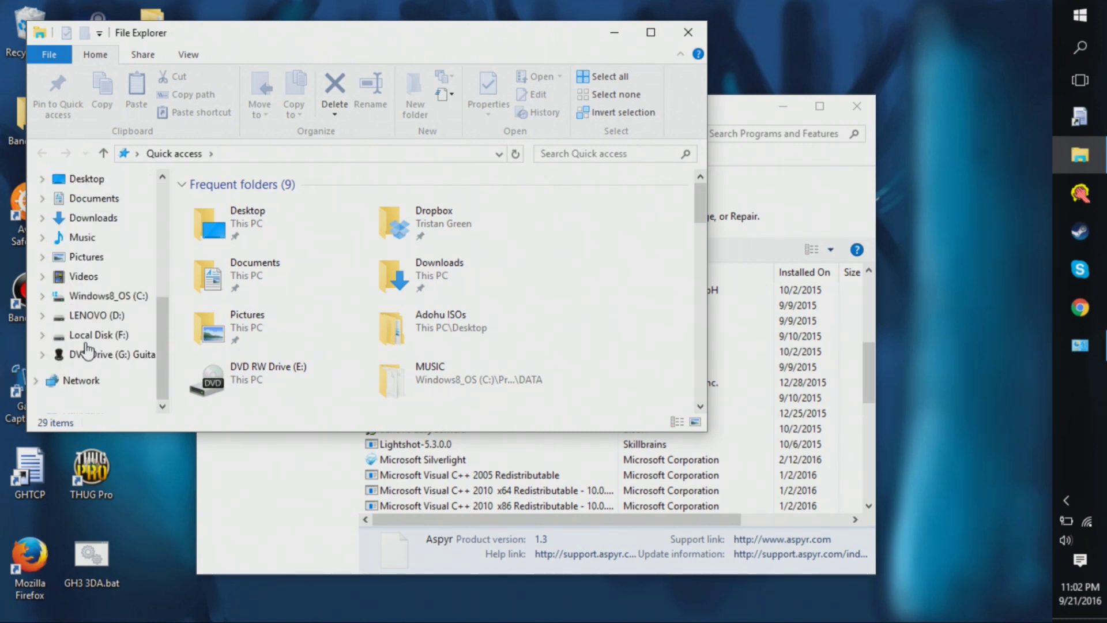
{"action": "left_click", "coordinate": [91, 336]}
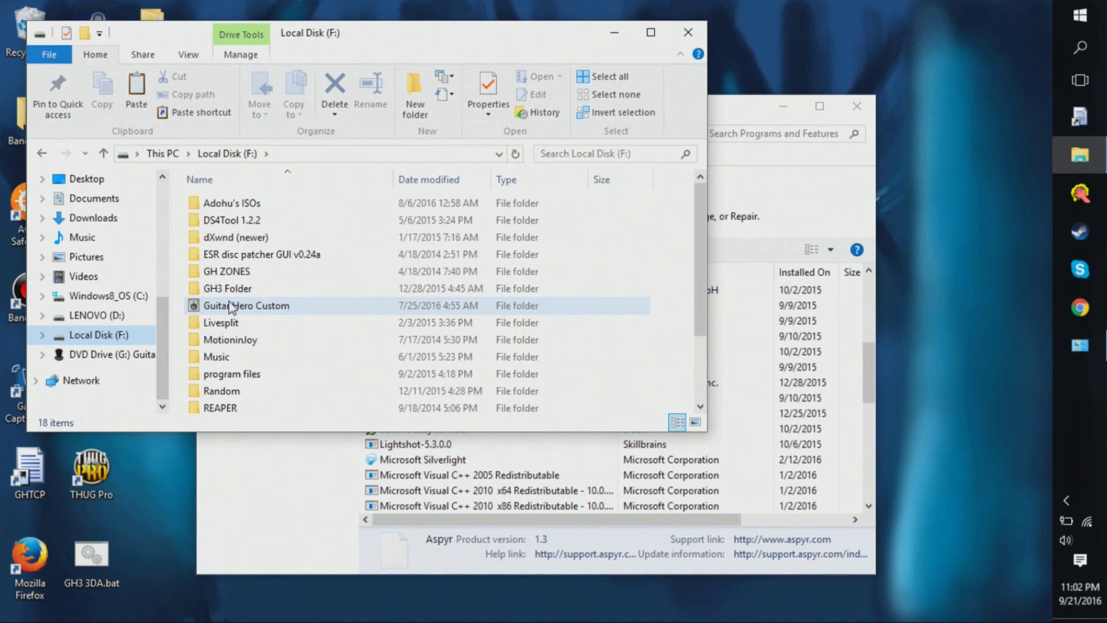
{"action": "double_click", "coordinate": [232, 307]}
{"action": "scroll", "coordinate": [231, 306], "scroll_direction": "down", "scroll_amount": 4}
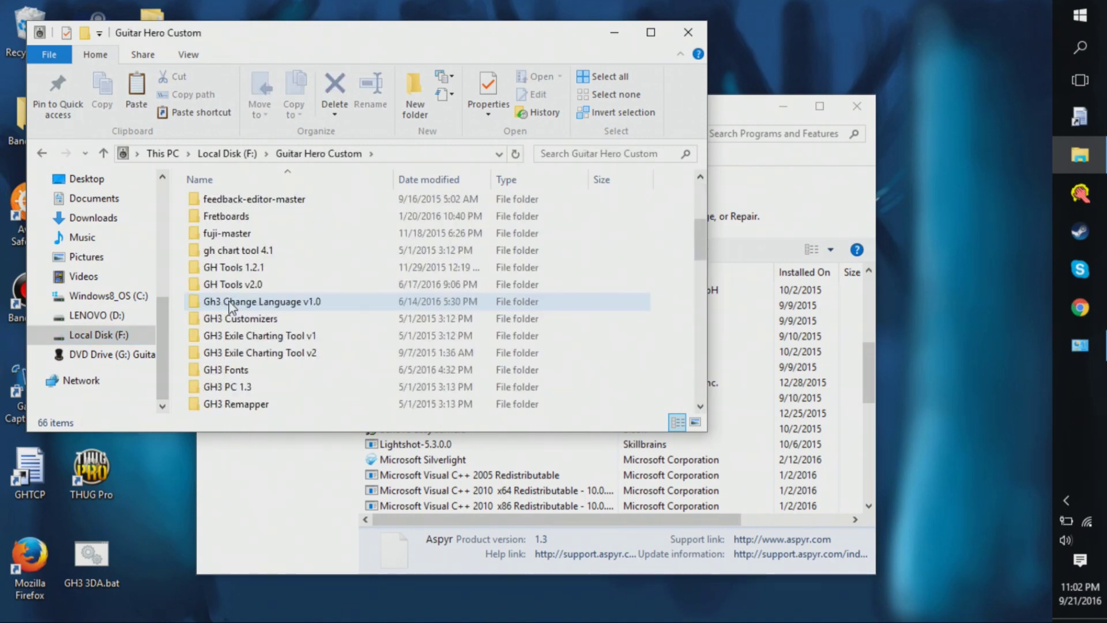
{"action": "key", "text": "alt+Left"}
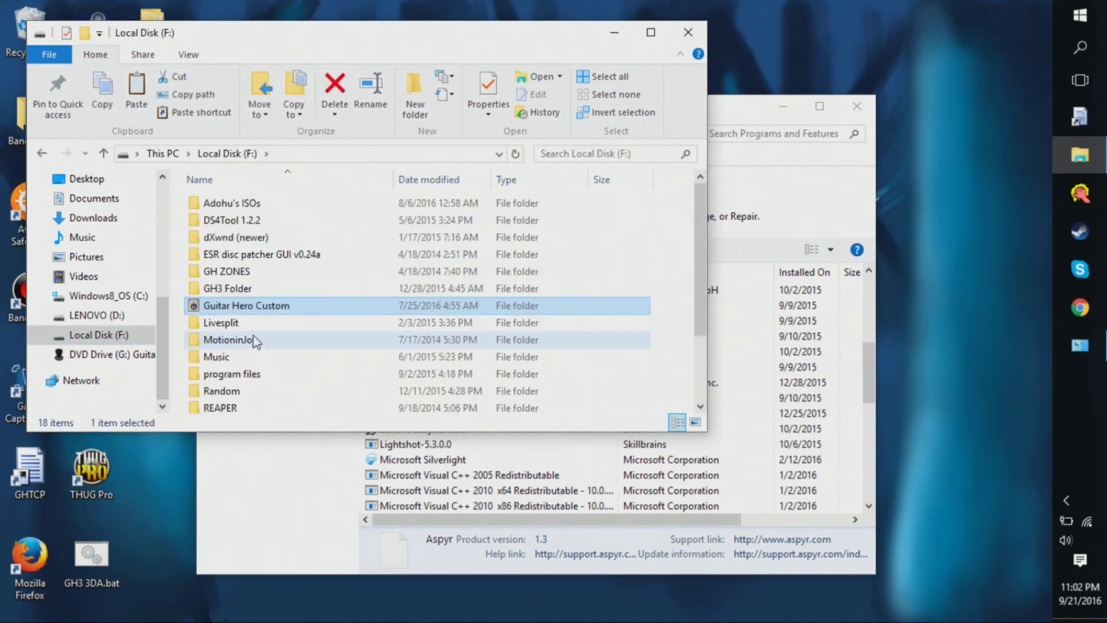
{"action": "key", "text": "alt+Right"}
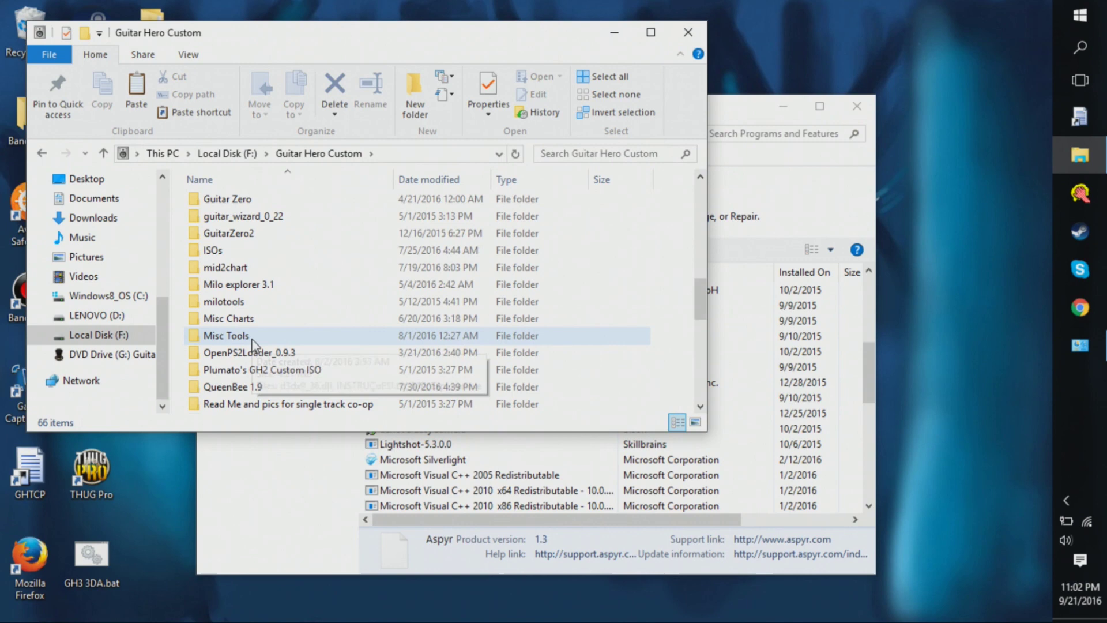
{"action": "double_click", "coordinate": [255, 249]}
Mount GHIII.iso and launch Setup.exe from the Guitar Hero III disc on DVD Drive (G:).
{"action": "scroll", "coordinate": [247, 328], "scroll_direction": "down", "scroll_amount": 2}
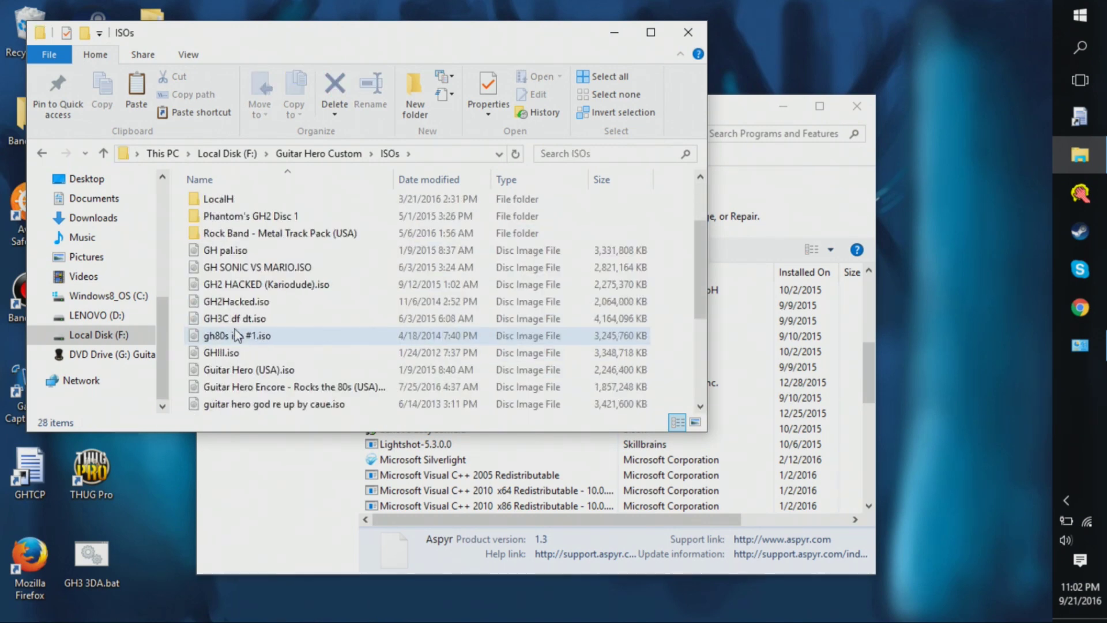
{"action": "left_click", "coordinate": [232, 356]}
{"action": "double_click", "coordinate": [232, 355]}
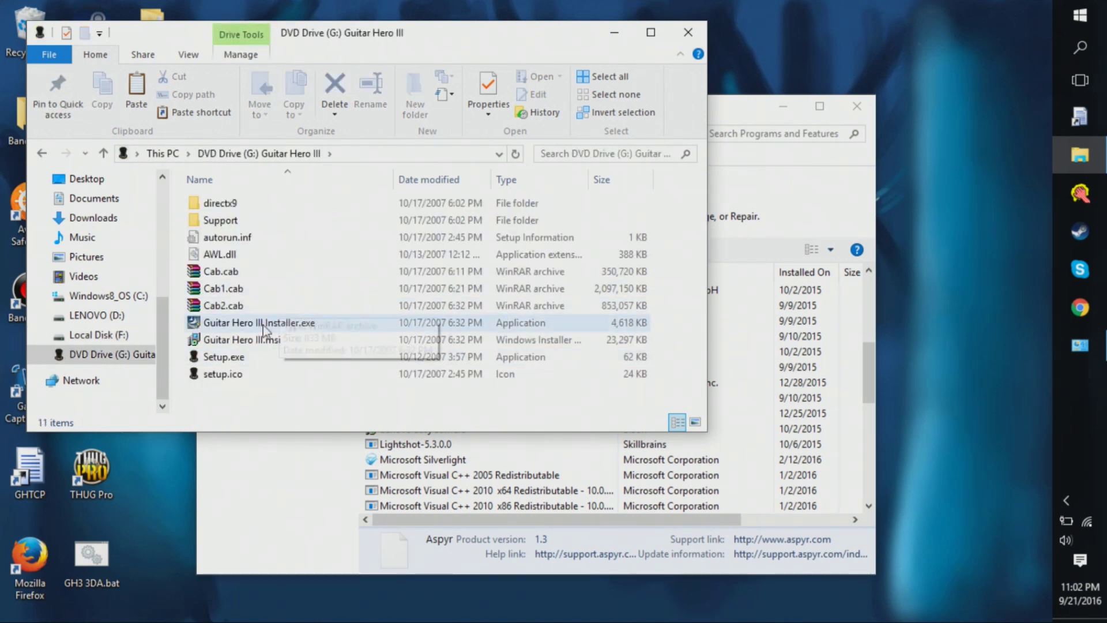
{"action": "double_click", "coordinate": [262, 357]}
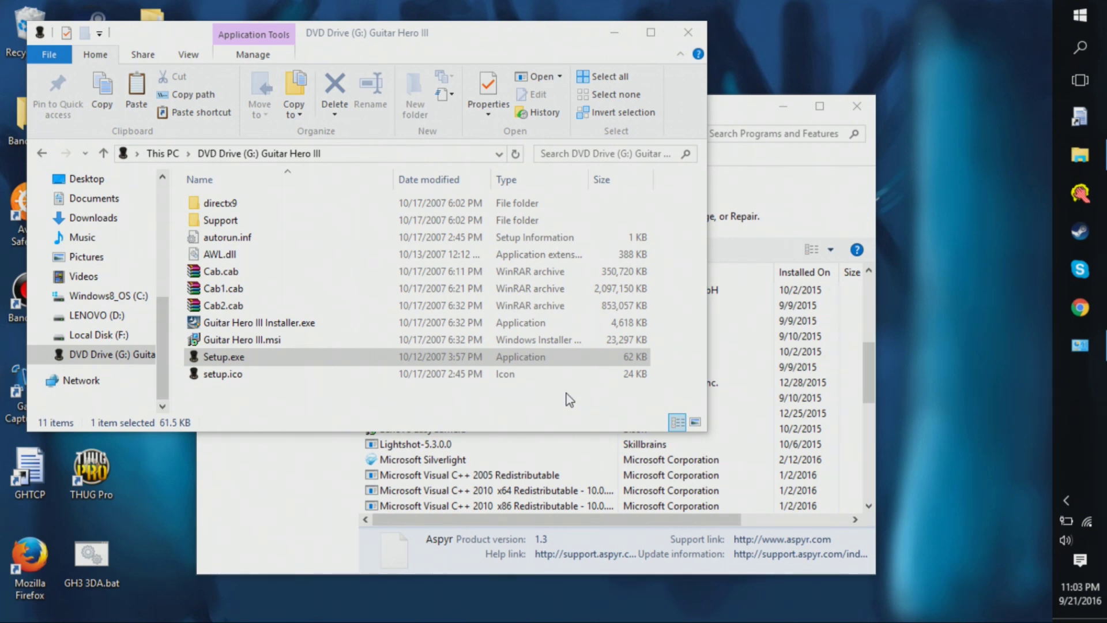
Launch the Guitar Hero III Installer.exe and accept the license agreement terms.
{"action": "left_click", "coordinate": [324, 339]}
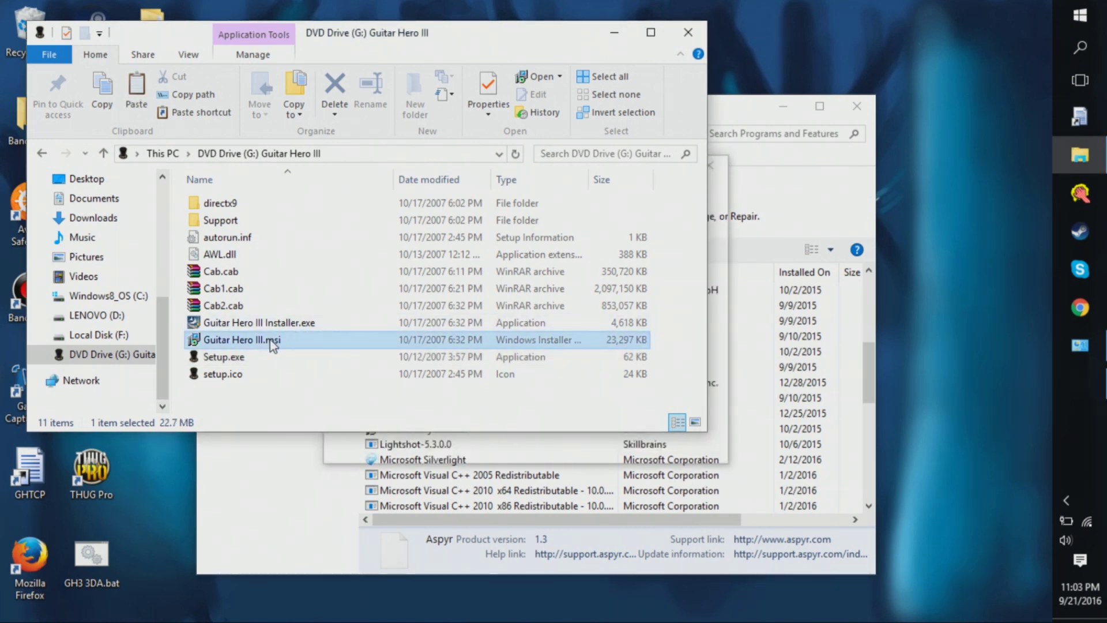
{"action": "left_click", "coordinate": [265, 323]}
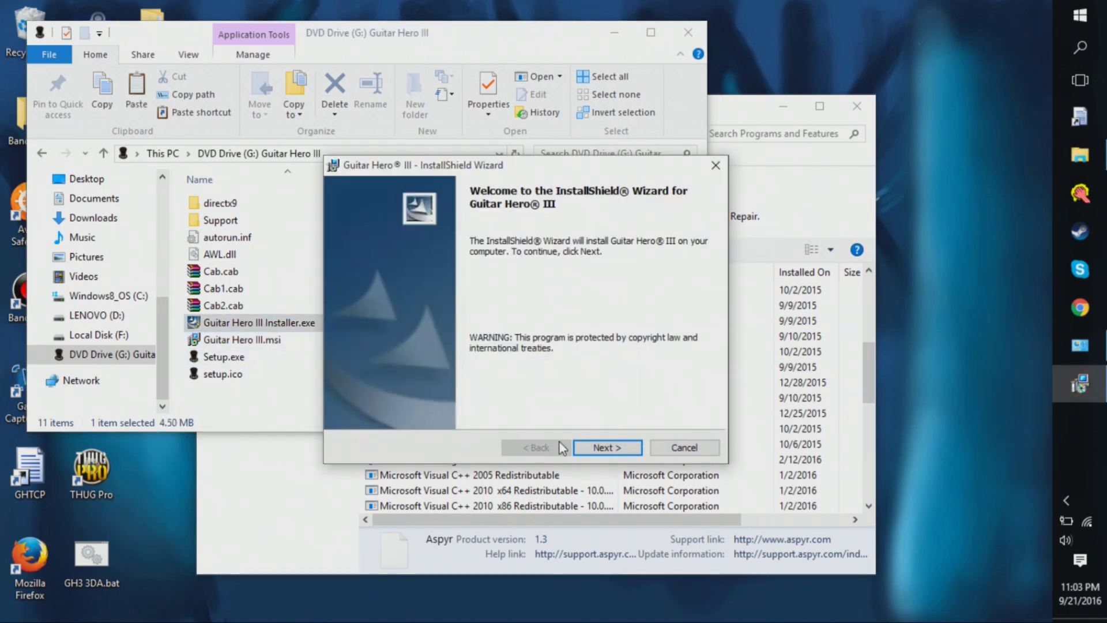
{"action": "left_click", "coordinate": [586, 449]}
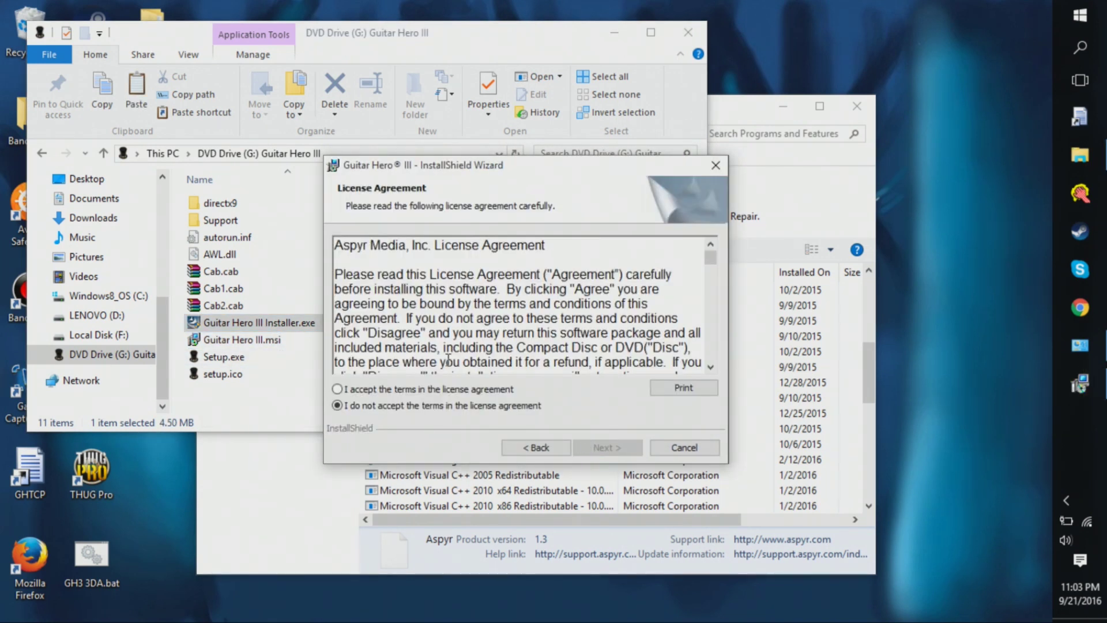
{"action": "scroll", "coordinate": [461, 372], "scroll_direction": "down", "scroll_amount": 1}
{"action": "left_click", "coordinate": [461, 389]}
{"action": "left_click", "coordinate": [593, 448]}
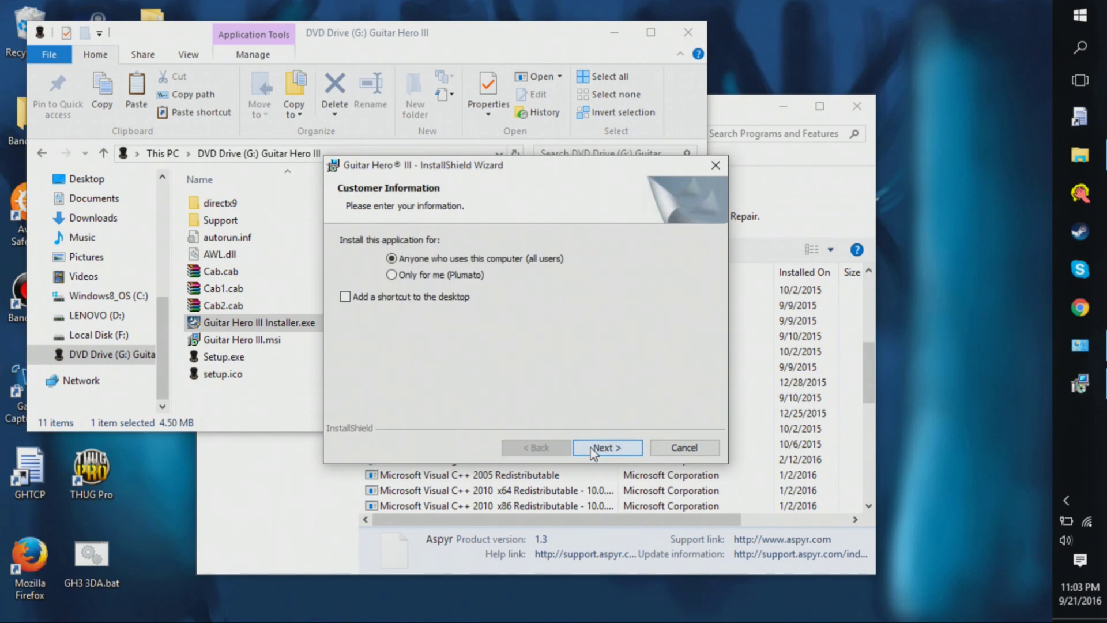
Install for all users into C:\Program Files (x86)\Aspyr\Guitar Hero III\, declining the cancel prompt.
{"action": "left_click", "coordinate": [613, 450]}
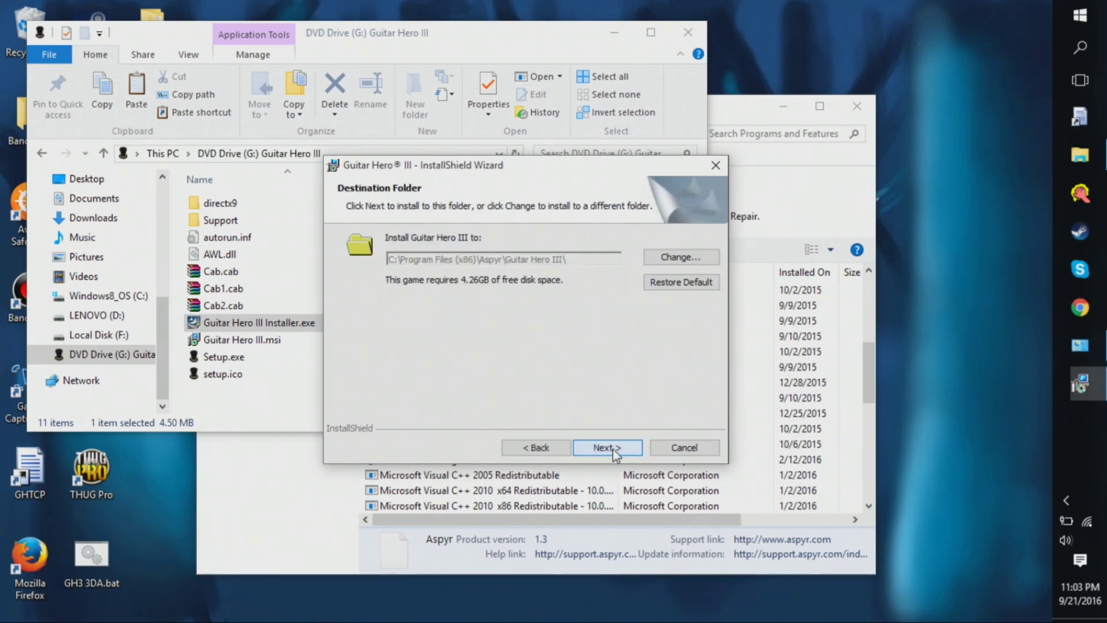
{"action": "left_click", "coordinate": [614, 450]}
{"action": "left_click", "coordinate": [615, 450]}
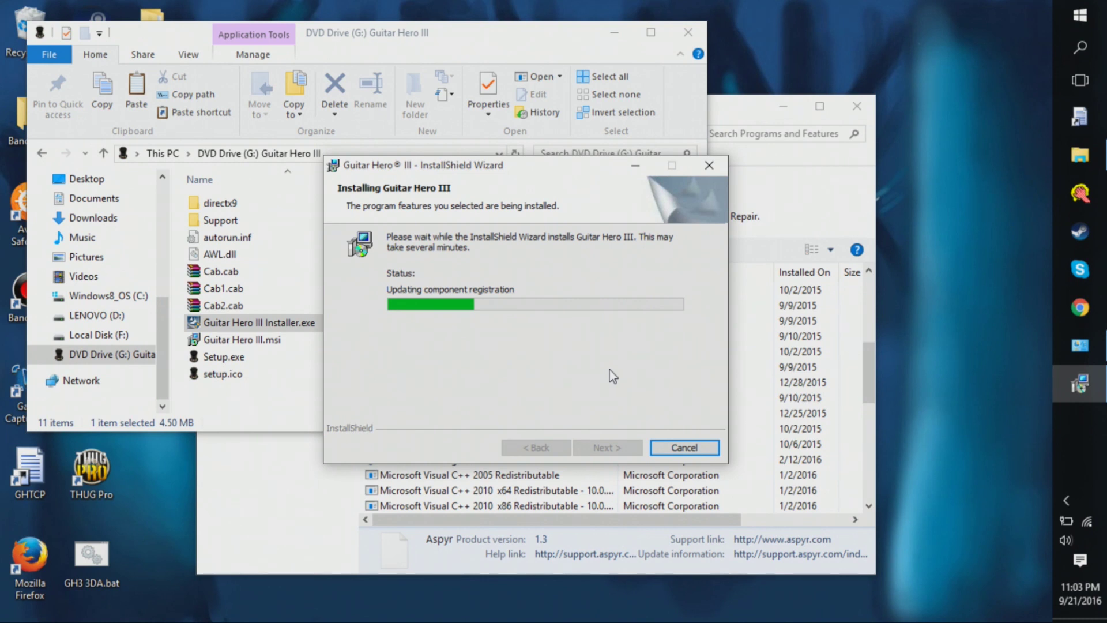
{"action": "left_click", "coordinate": [686, 448]}
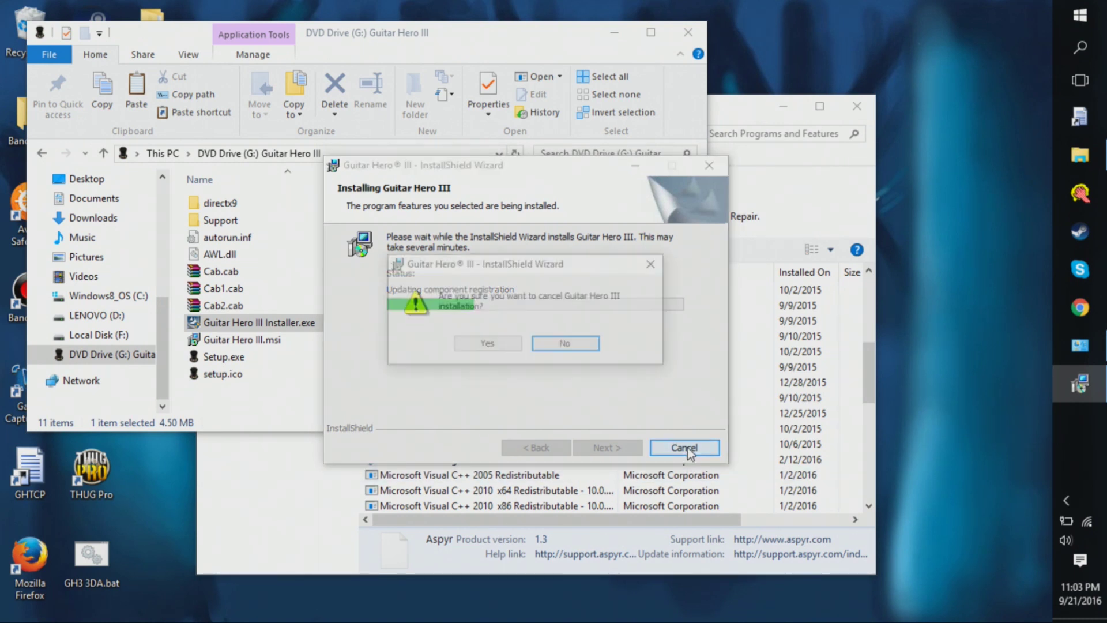
{"action": "left_click", "coordinate": [566, 345]}
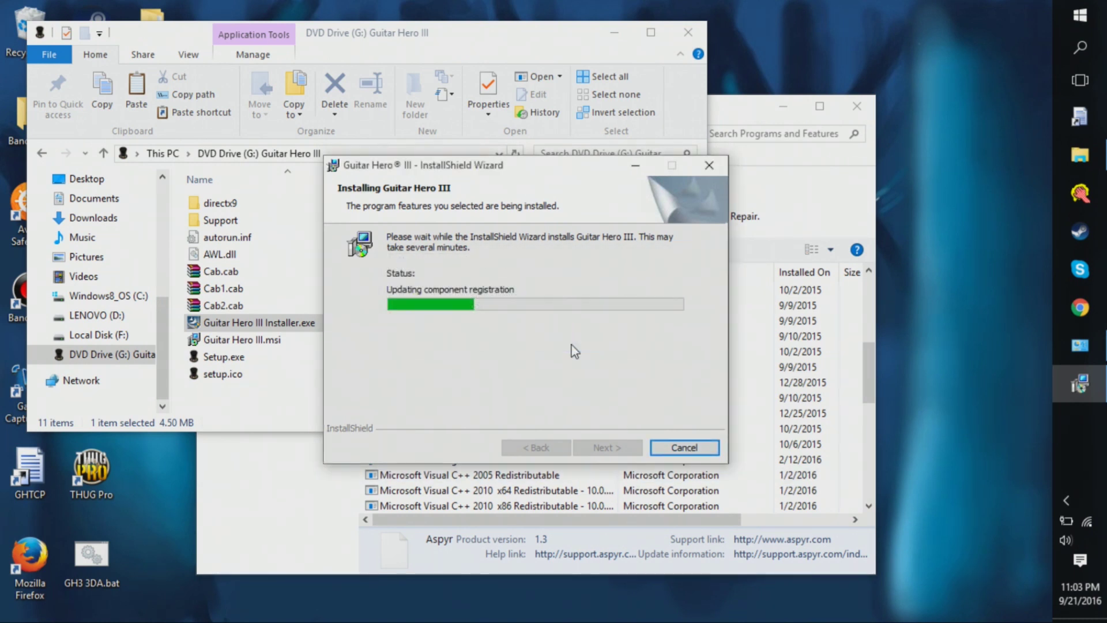